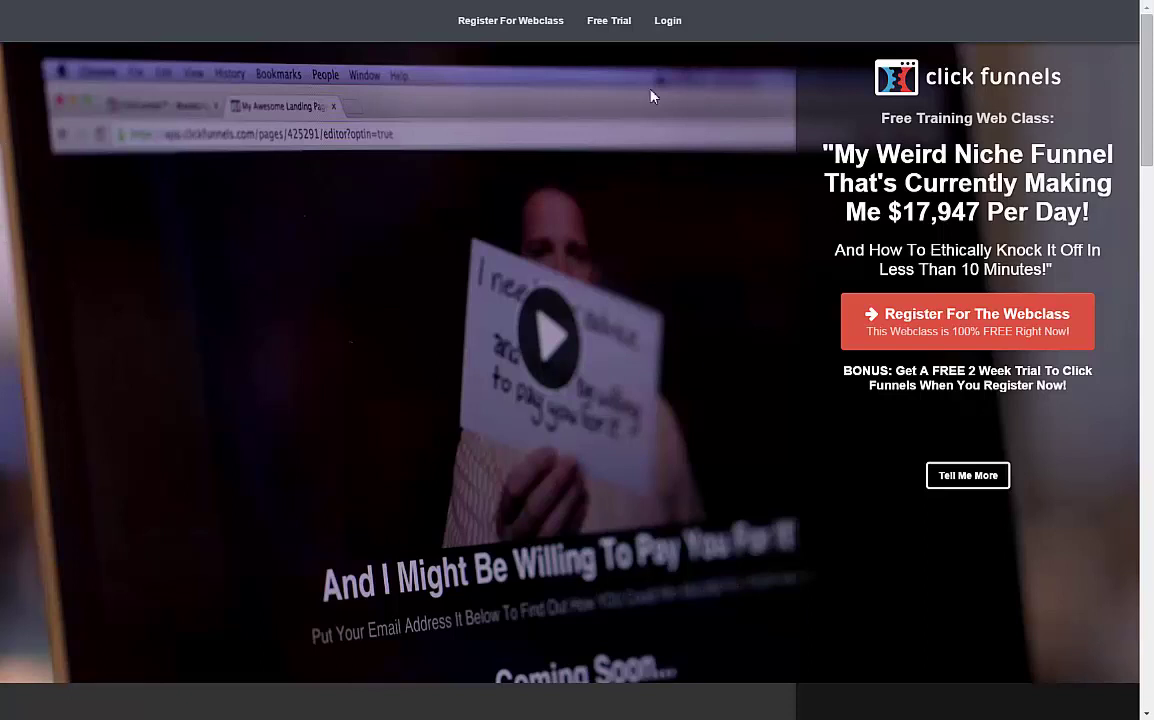
- Log in to the ClickFunnels account from the sign-in page
click(668, 28)
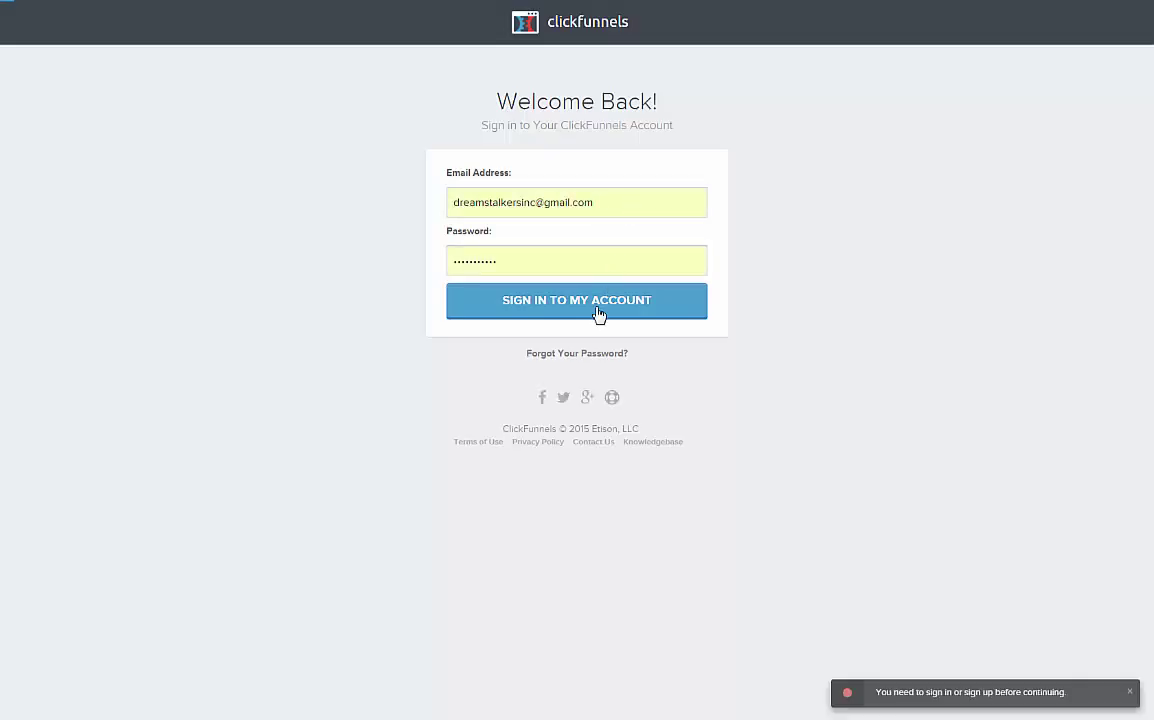
click(598, 314)
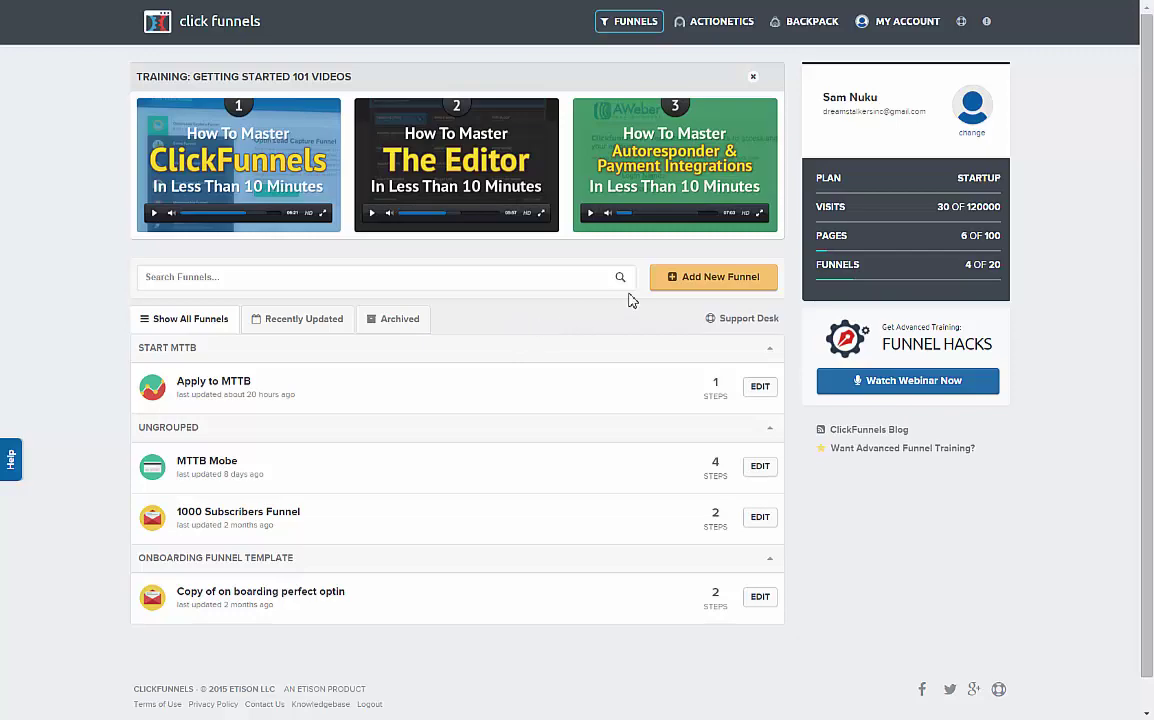
- Create a Collect Emails funnel named 'Sam' with the group tag left empty
click(688, 282)
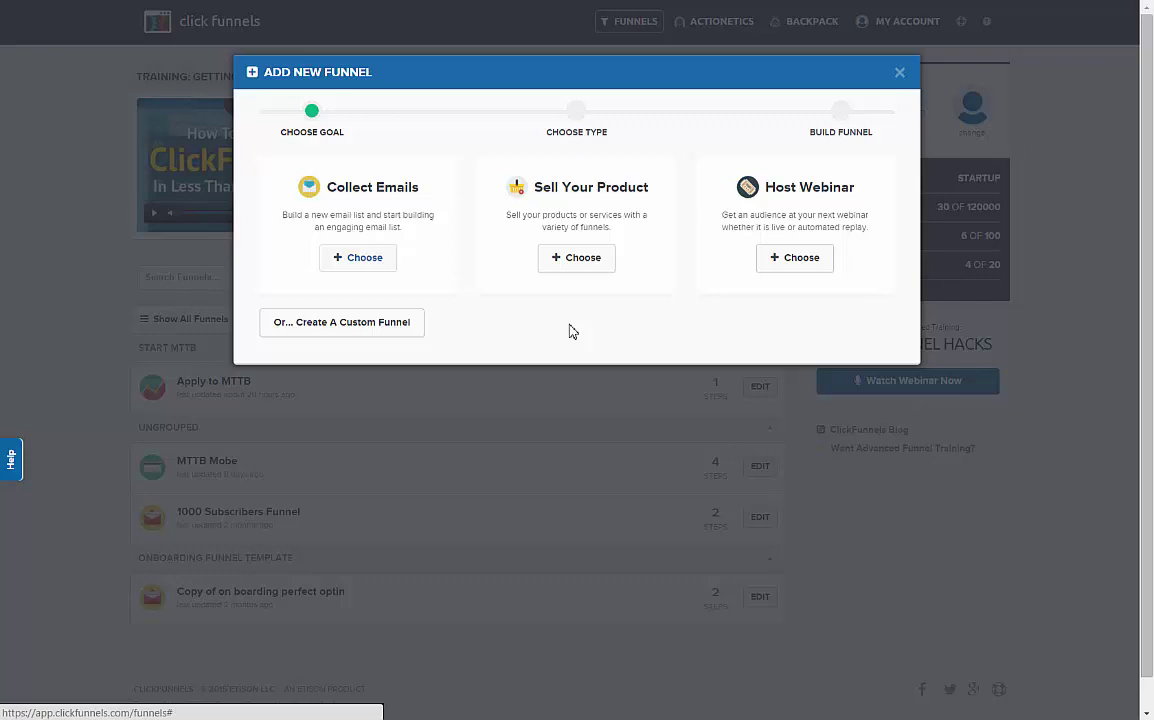
click(364, 258)
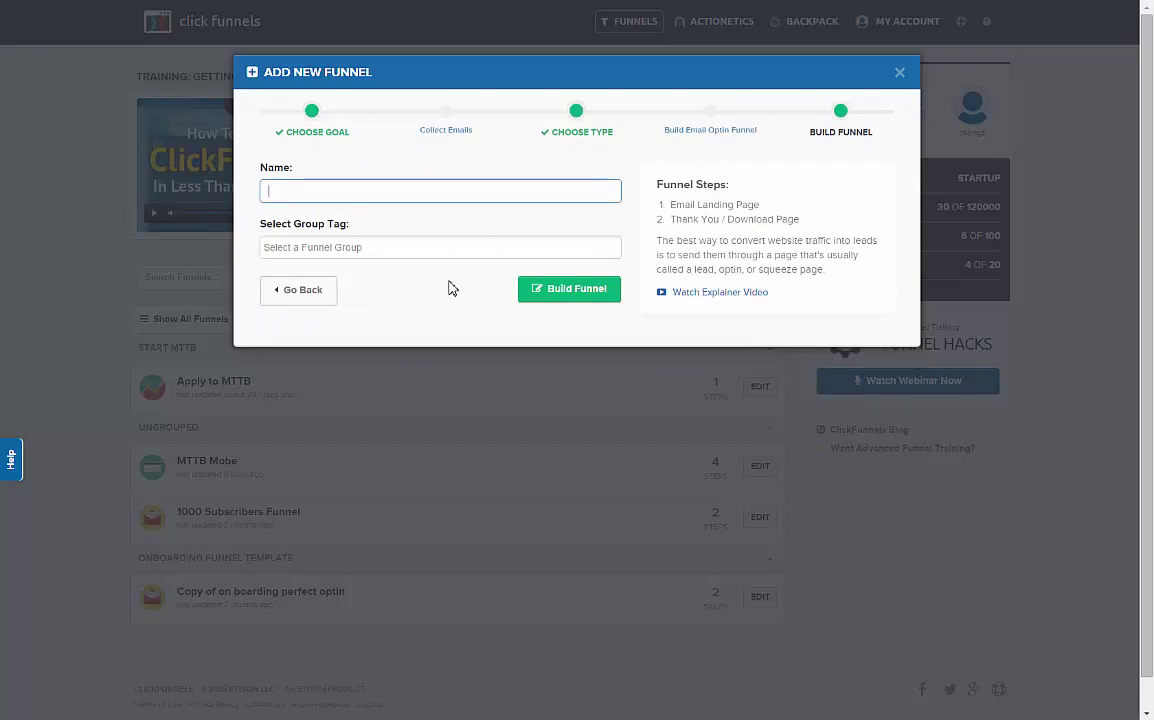
text(Sam)
key(Tab)
text(T)
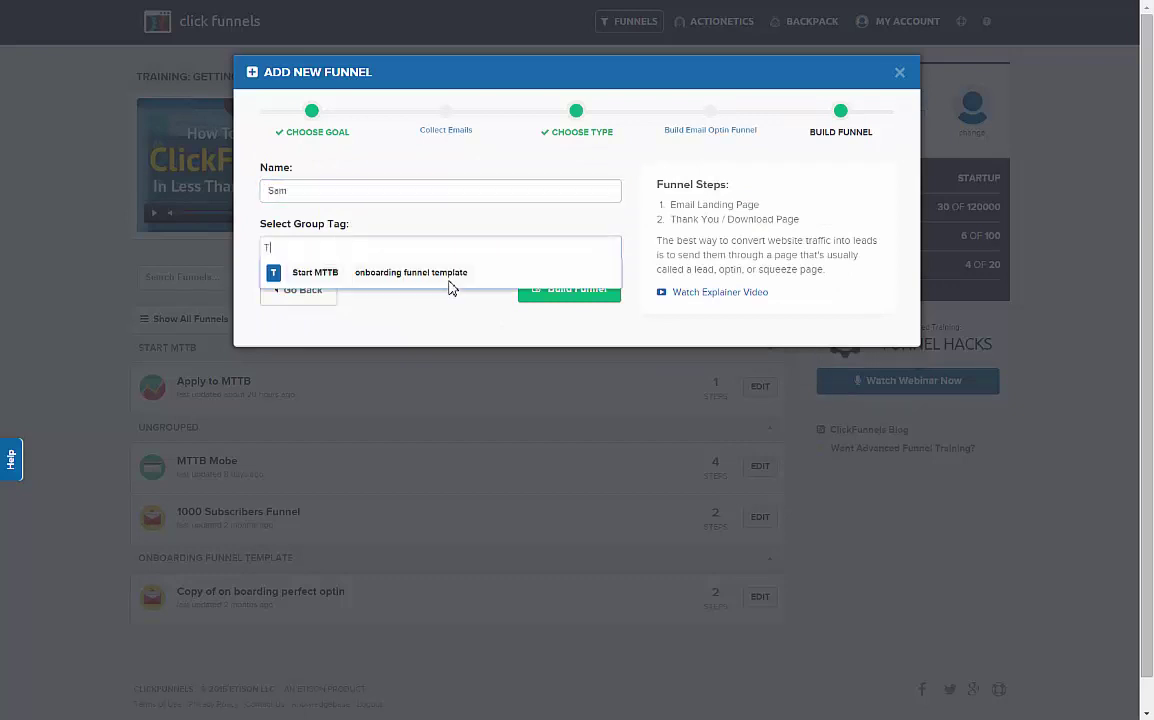
text(est 1)
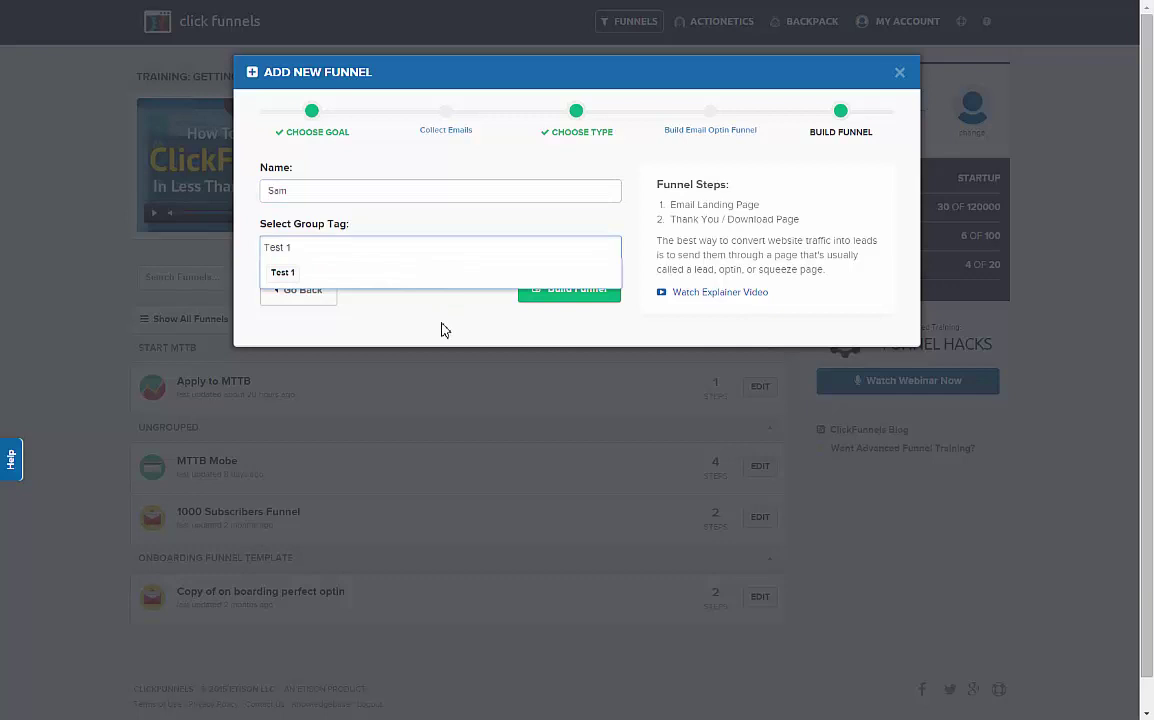
click(470, 325)
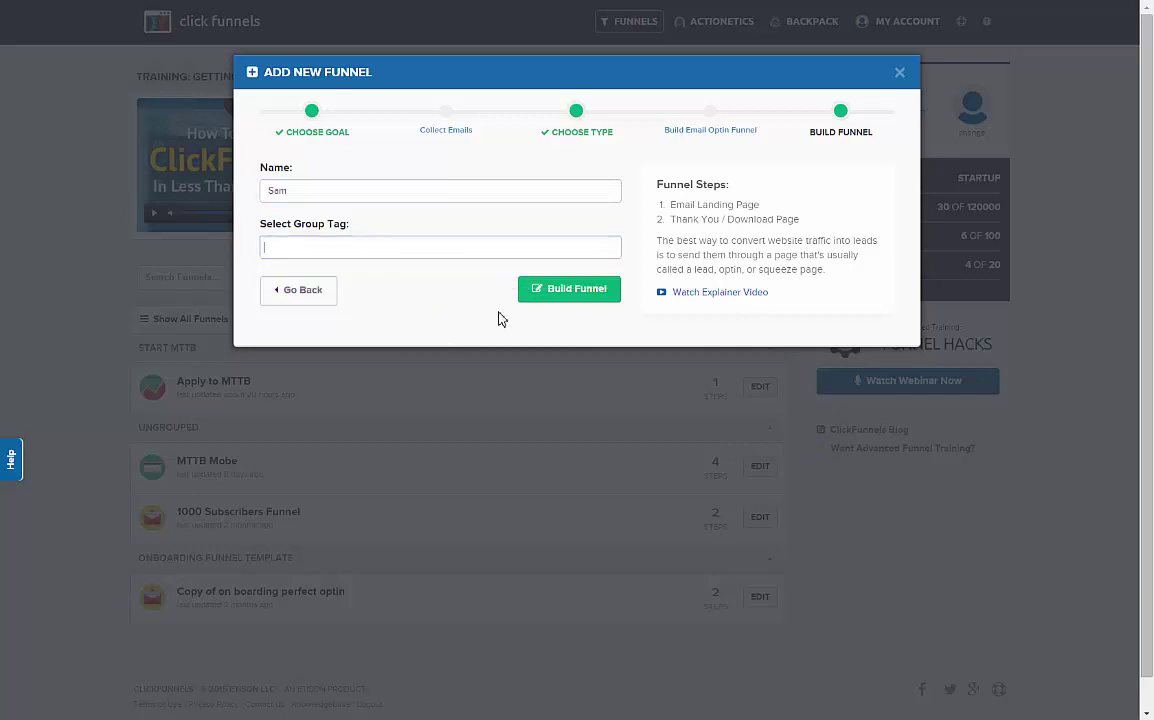
- Build the Sam funnel and choose the LT Launch Page Clean template for its Optin step
click(591, 299)
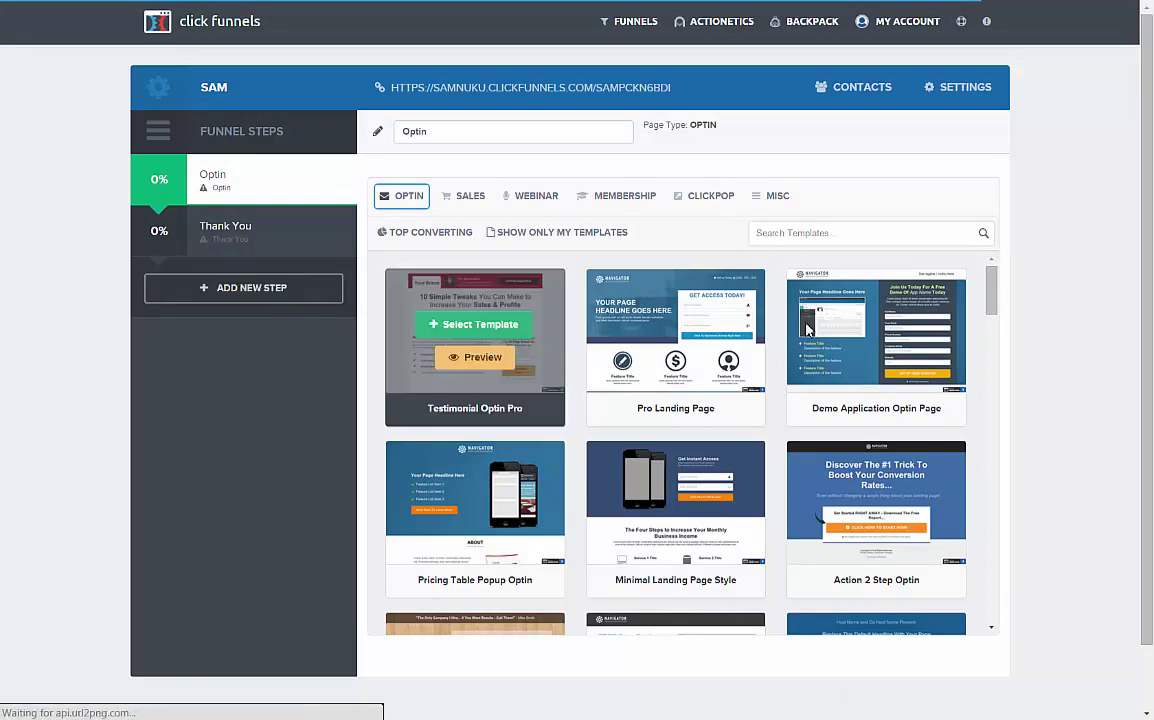
mouse_move(995, 296)
mouse_down()
mouse_move(989, 610)
mouse_move(1022, 363)
mouse_move(1012, 281)
mouse_up()
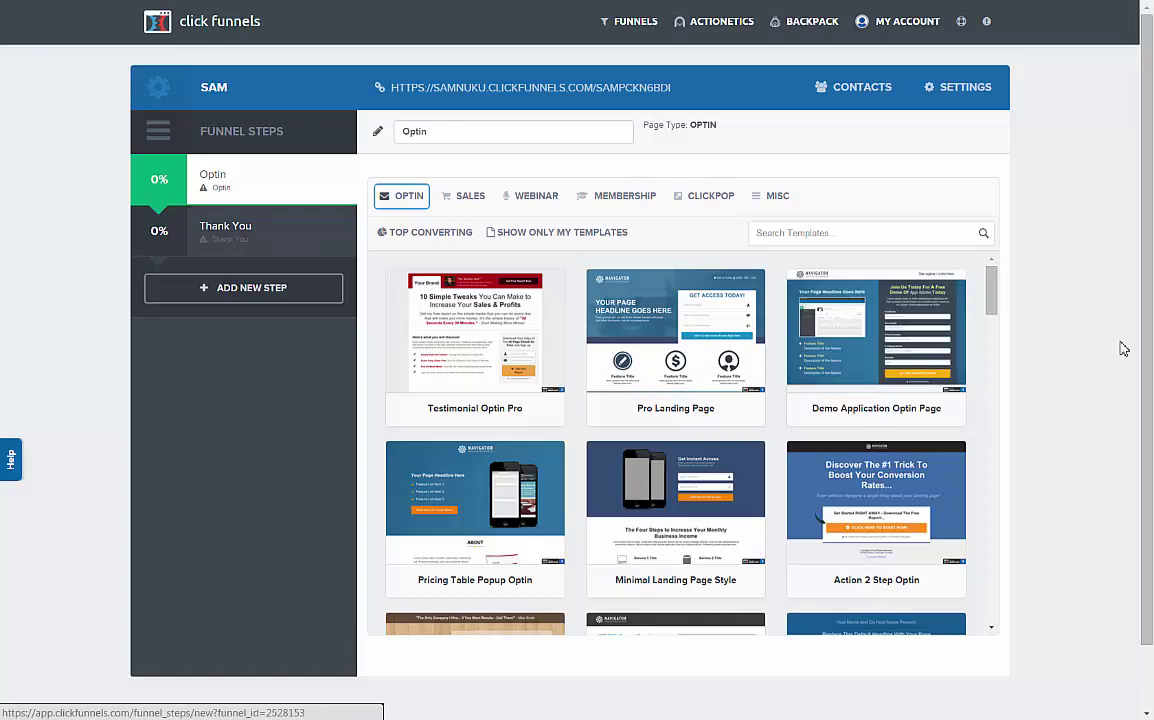
drag(995, 297, 996, 341)
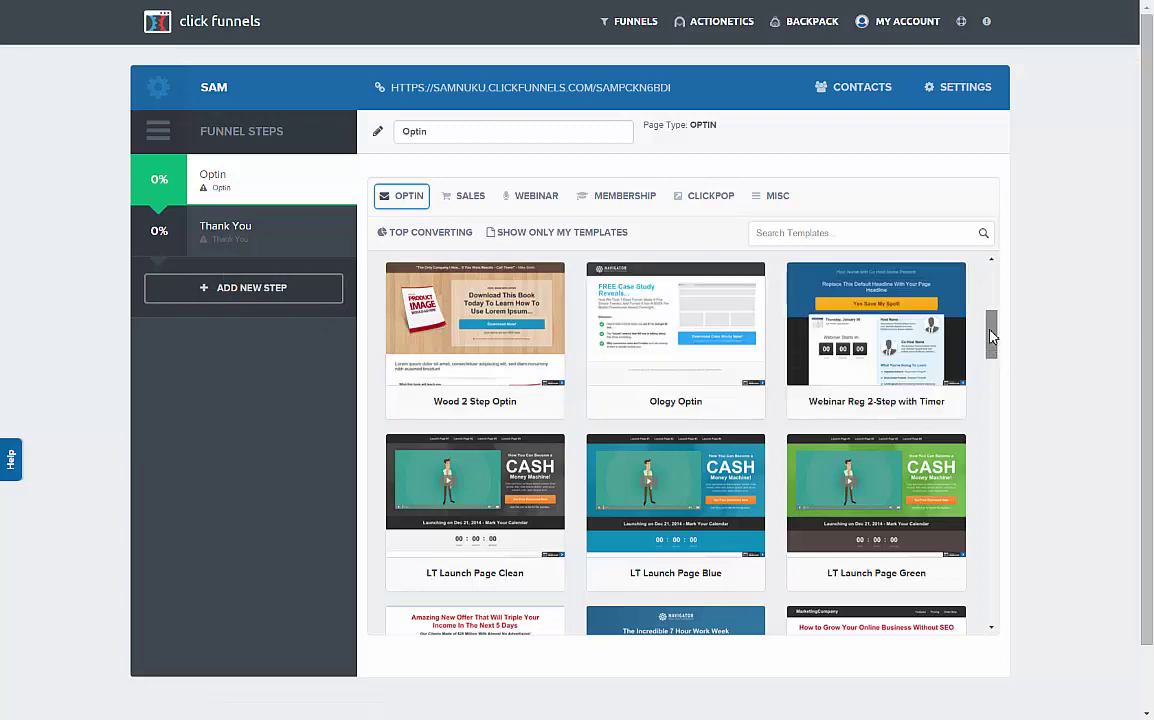
drag(989, 335, 988, 301)
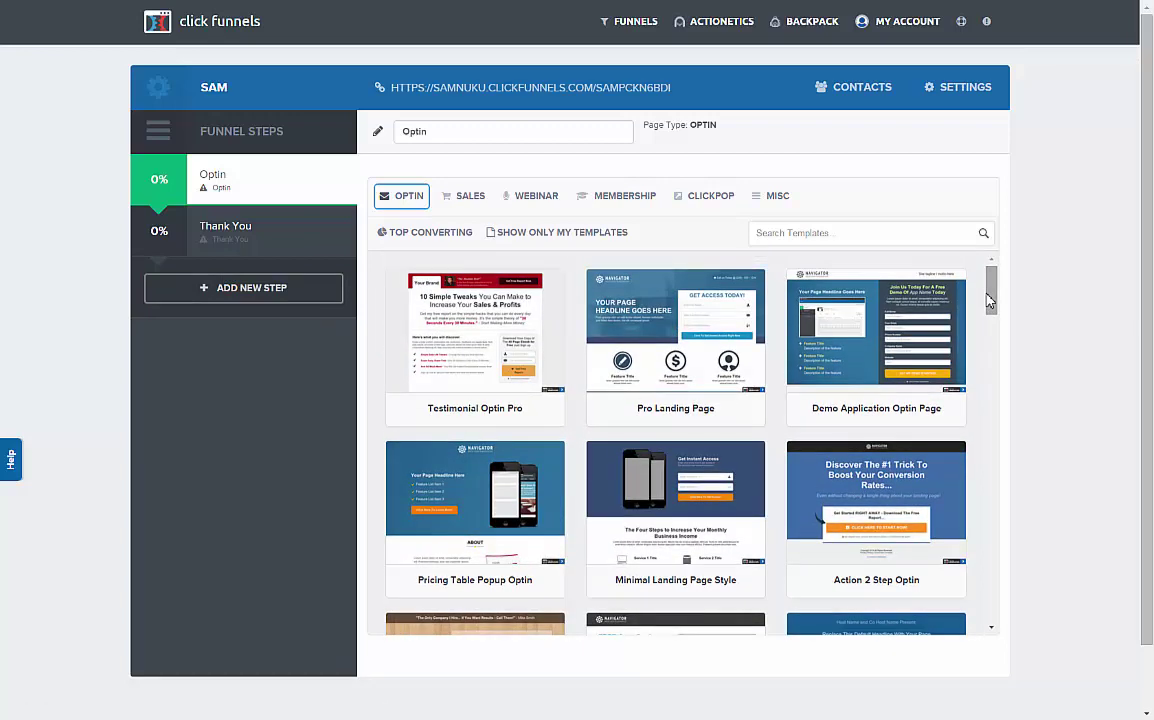
mouse_move(475, 340)
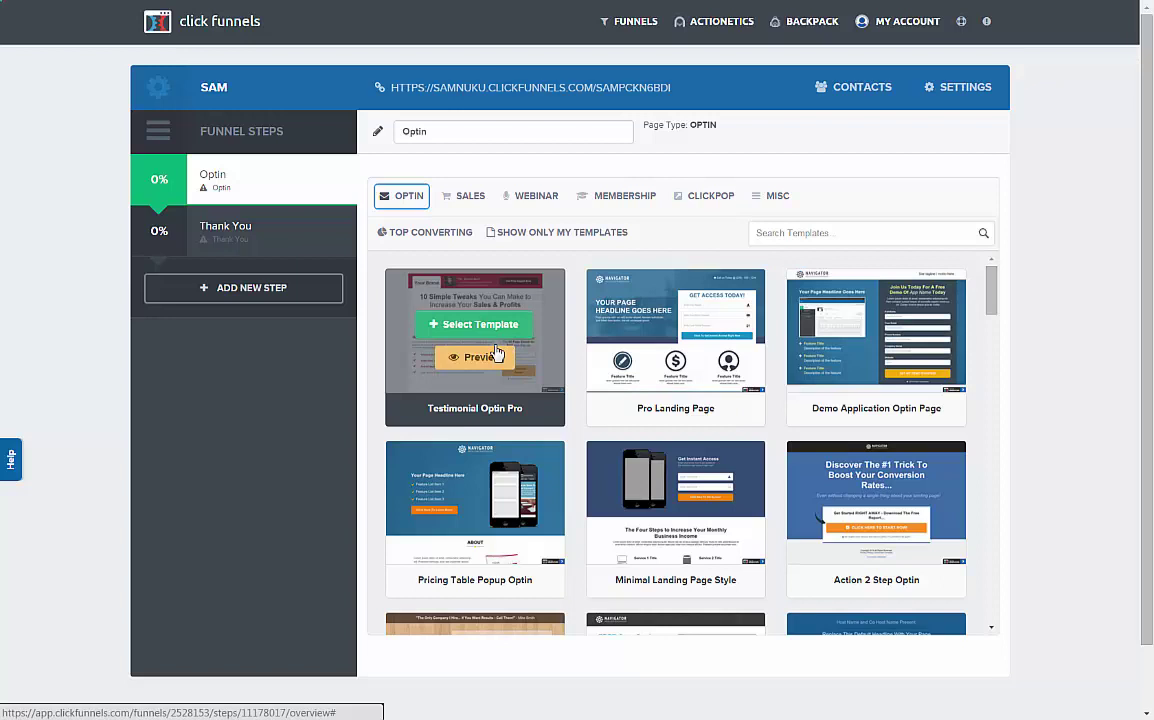
click(433, 238)
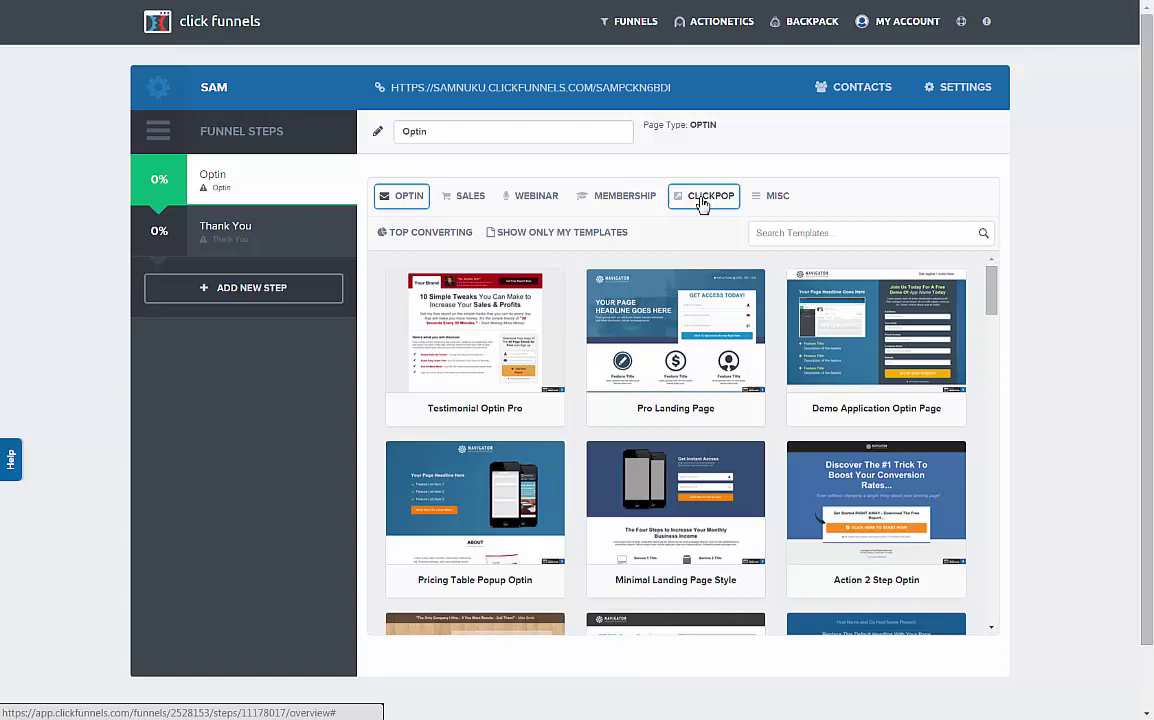
drag(989, 300, 999, 372)
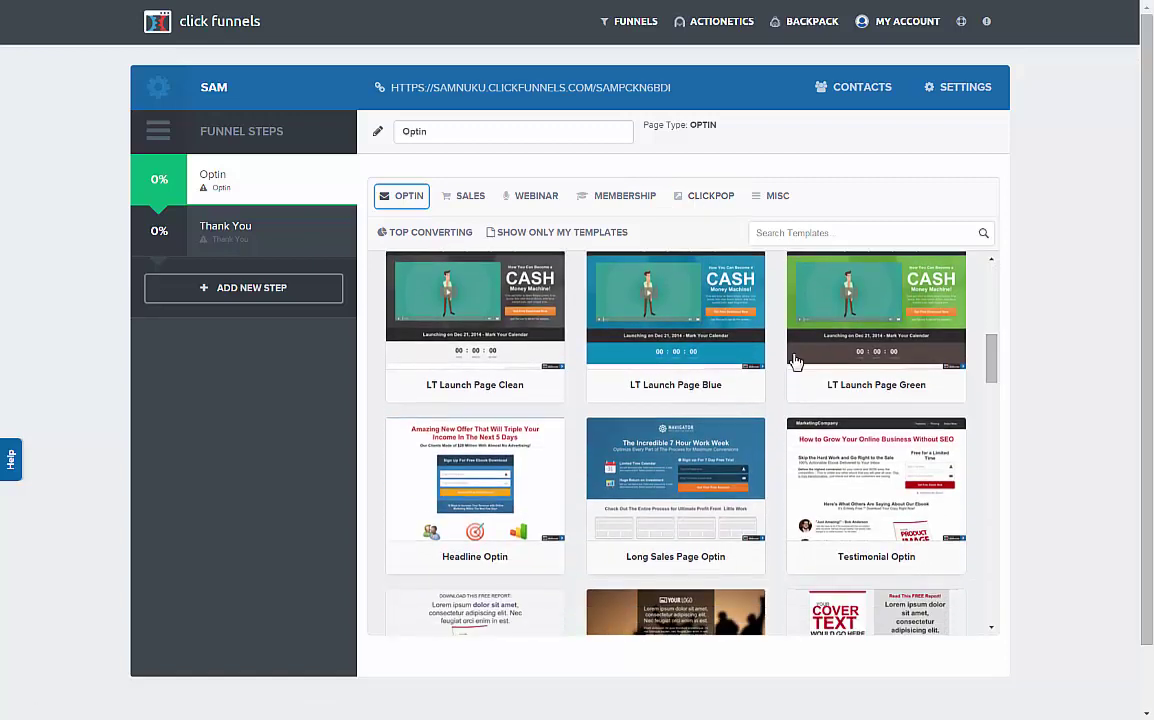
mouse_move(475, 320)
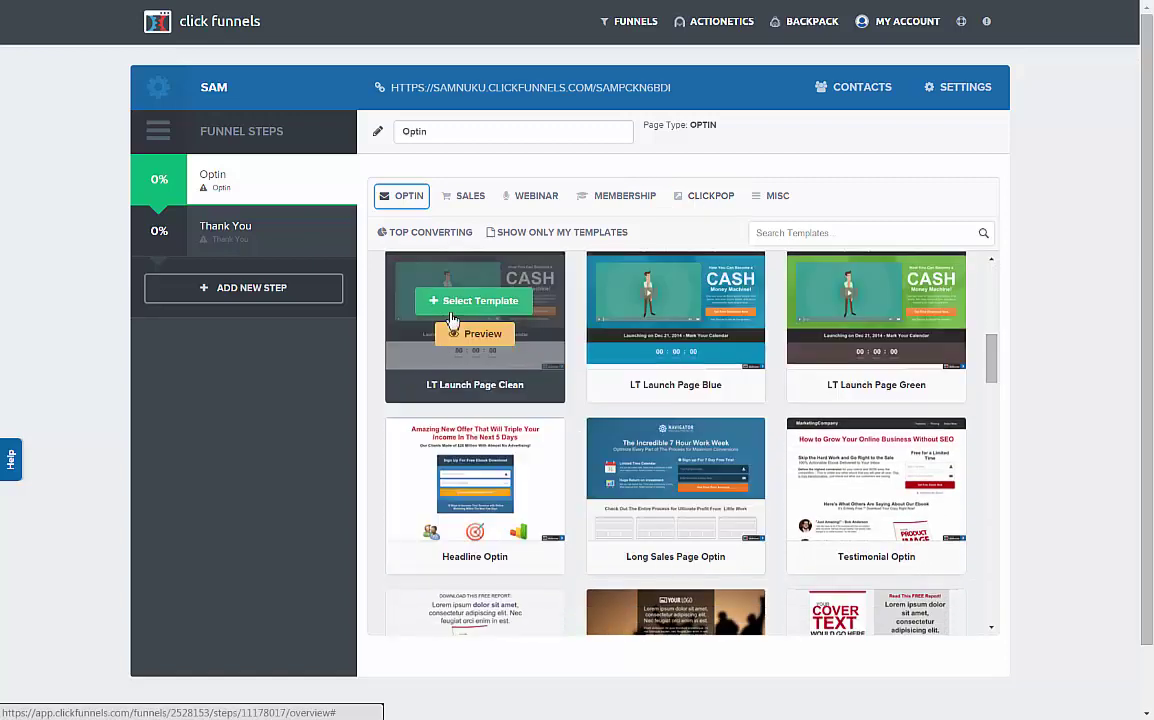
click(471, 302)
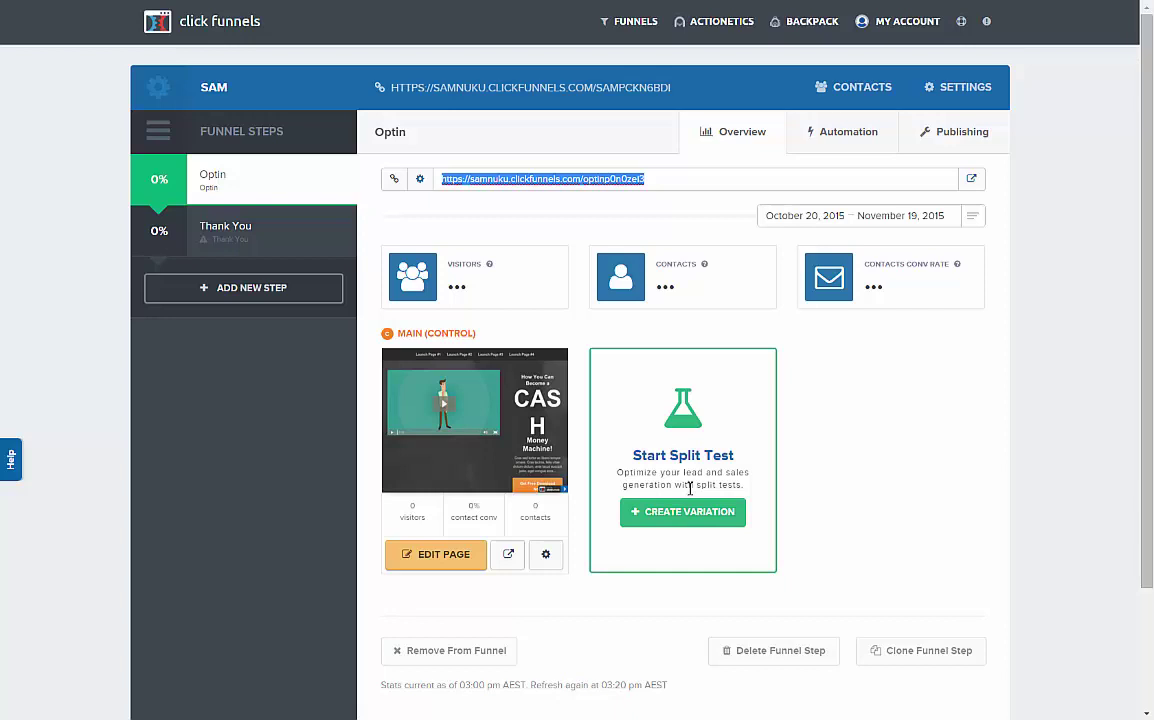
click(435, 561)
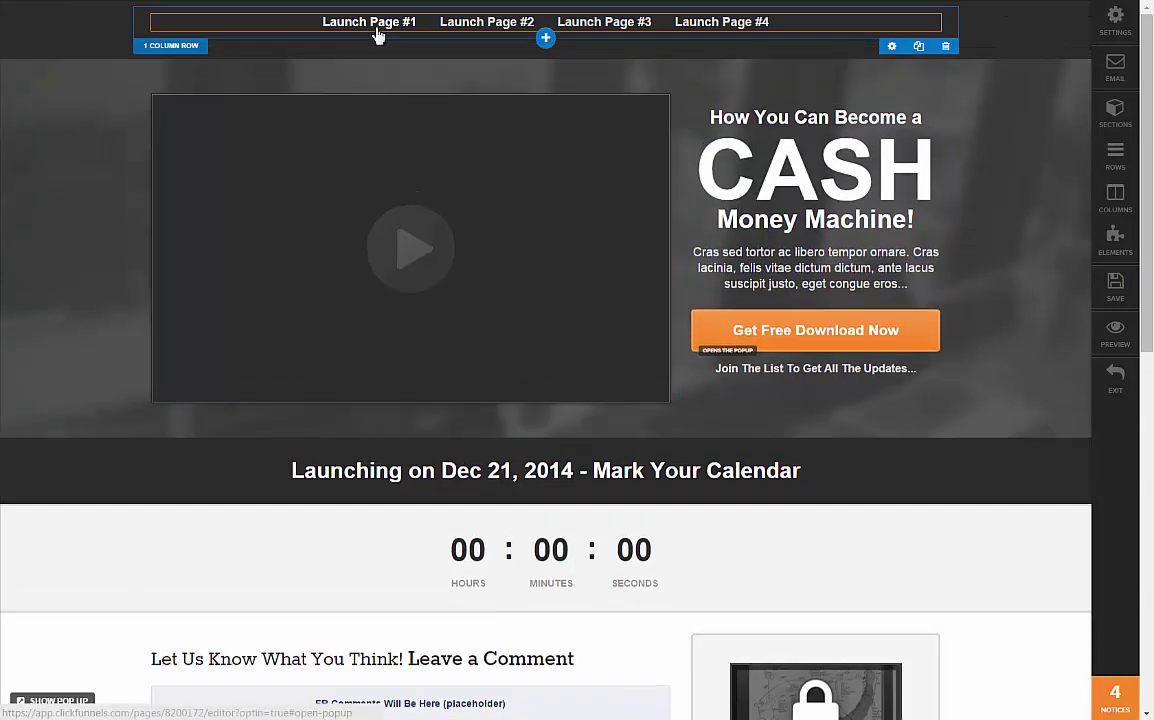
- Open and close the page's navigation link settings in the editor
click(729, 27)
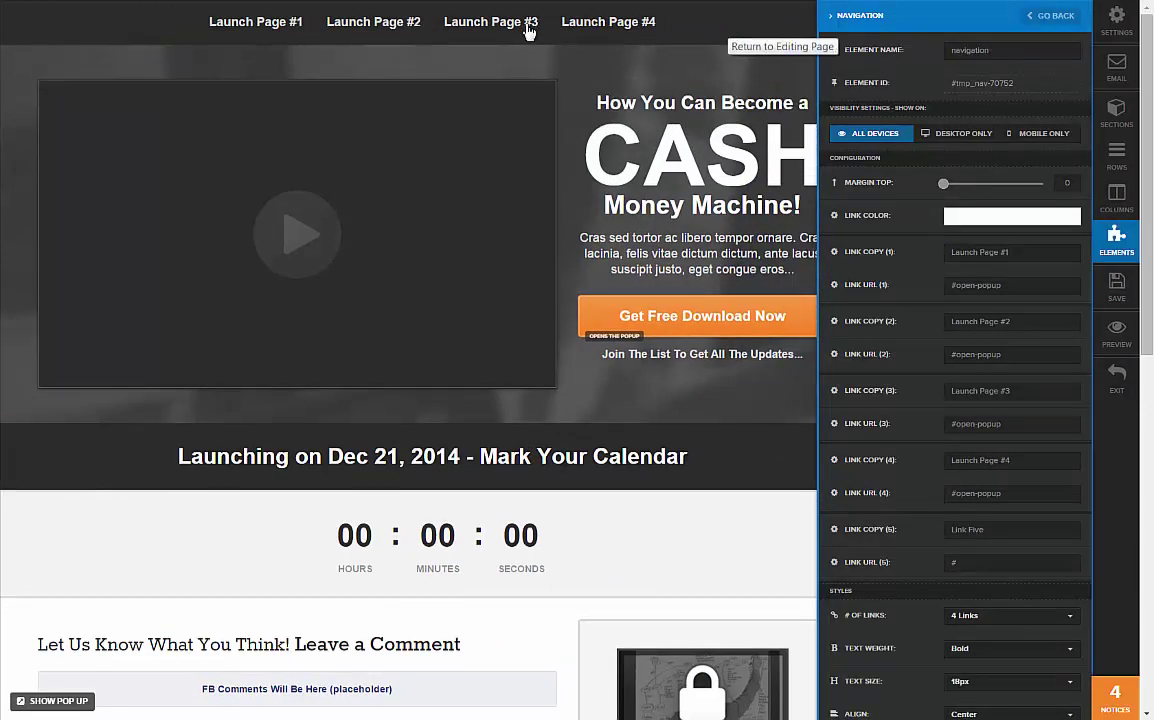
click(524, 28)
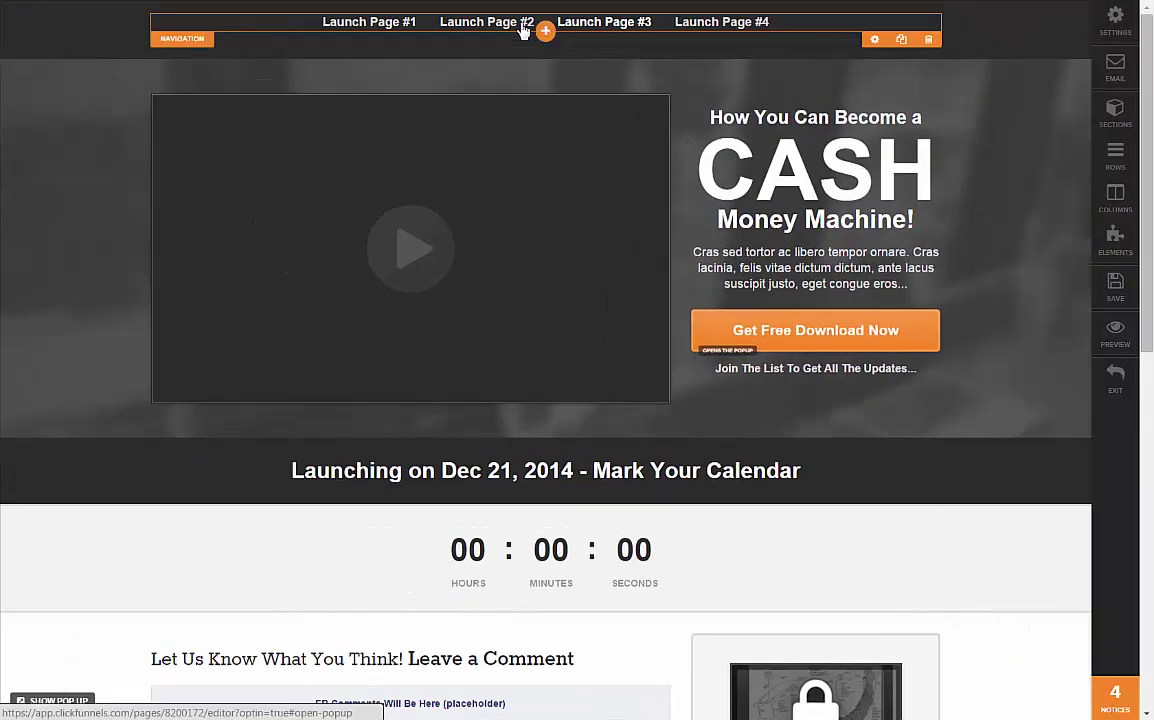
click(378, 30)
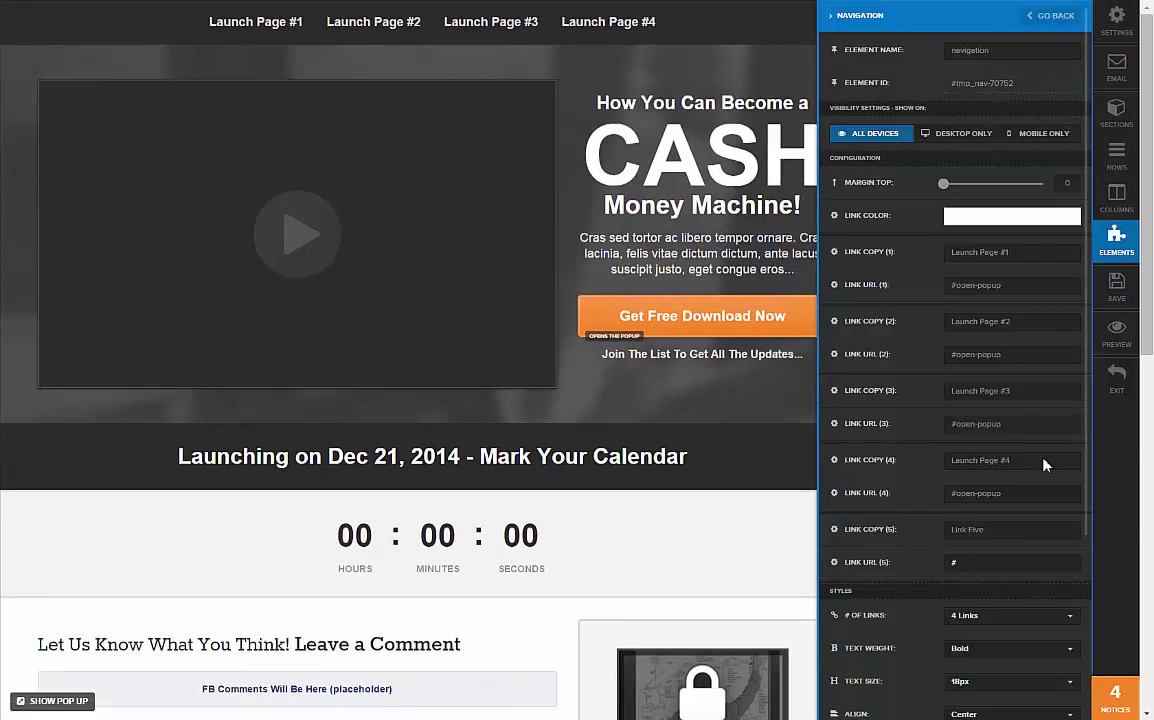
click(410, 301)
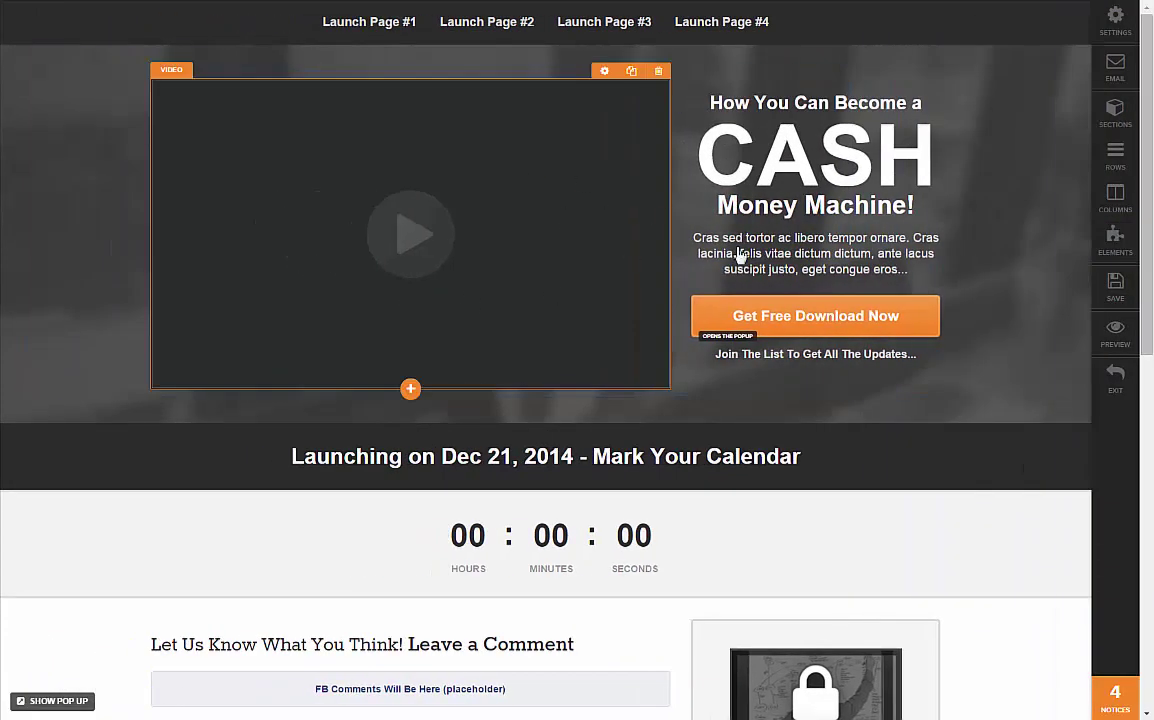
- Select the headline block beside the video for inline editing
click(793, 170)
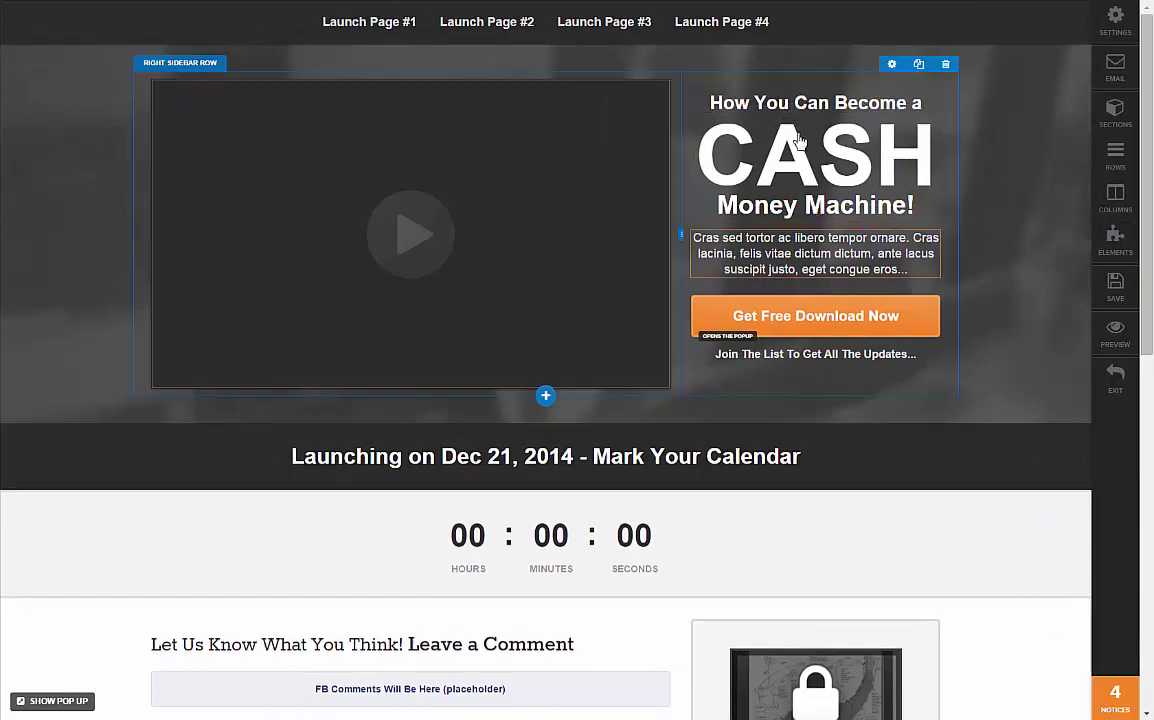
scroll(795, 375, down, 1)
scroll(797, 375, down, 4)
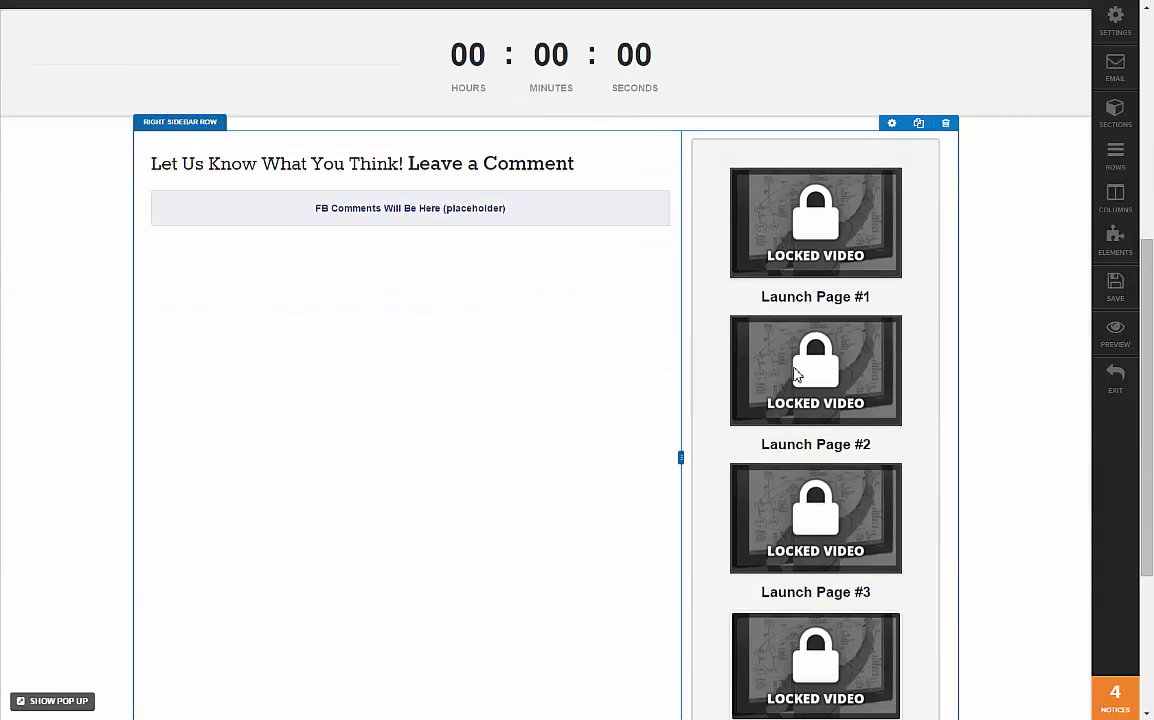
scroll(797, 375, down, 3)
scroll(797, 378, up, 4)
scroll(797, 380, up, 4)
scroll(797, 381, up, 2)
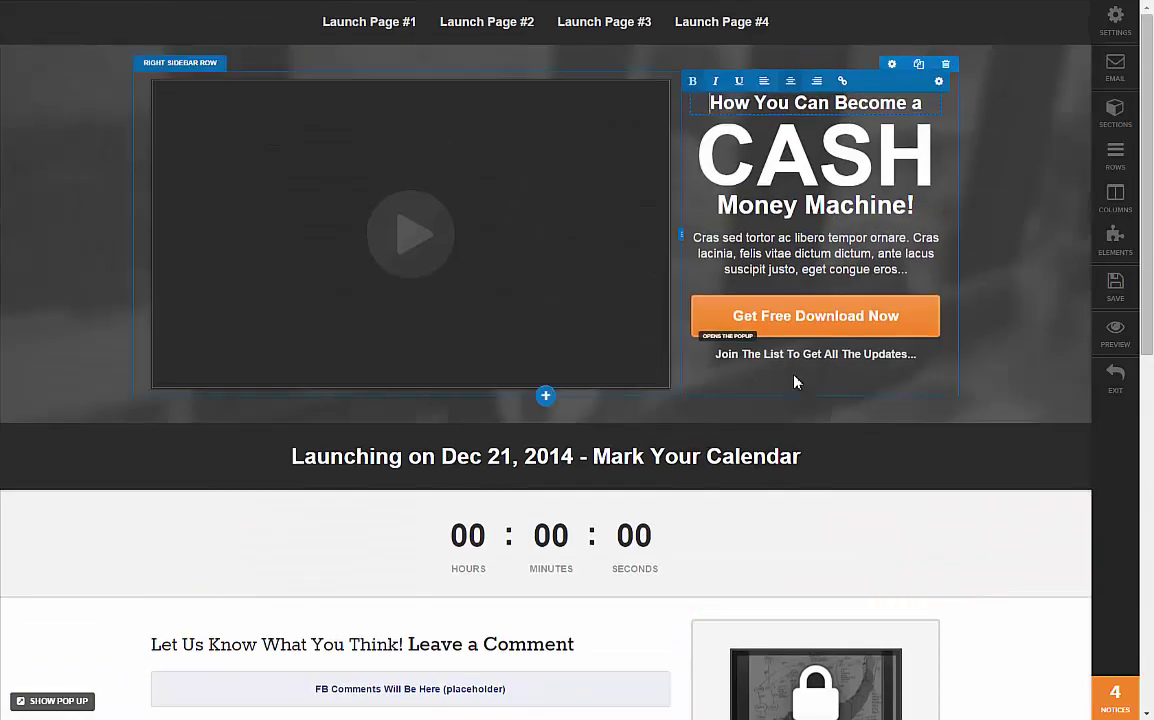
scroll(796, 378, down, 5)
scroll(797, 370, up, 5)
- Replace the top headline with 'Hello This Is Sam's Landing Page'
key(ctrl+a)
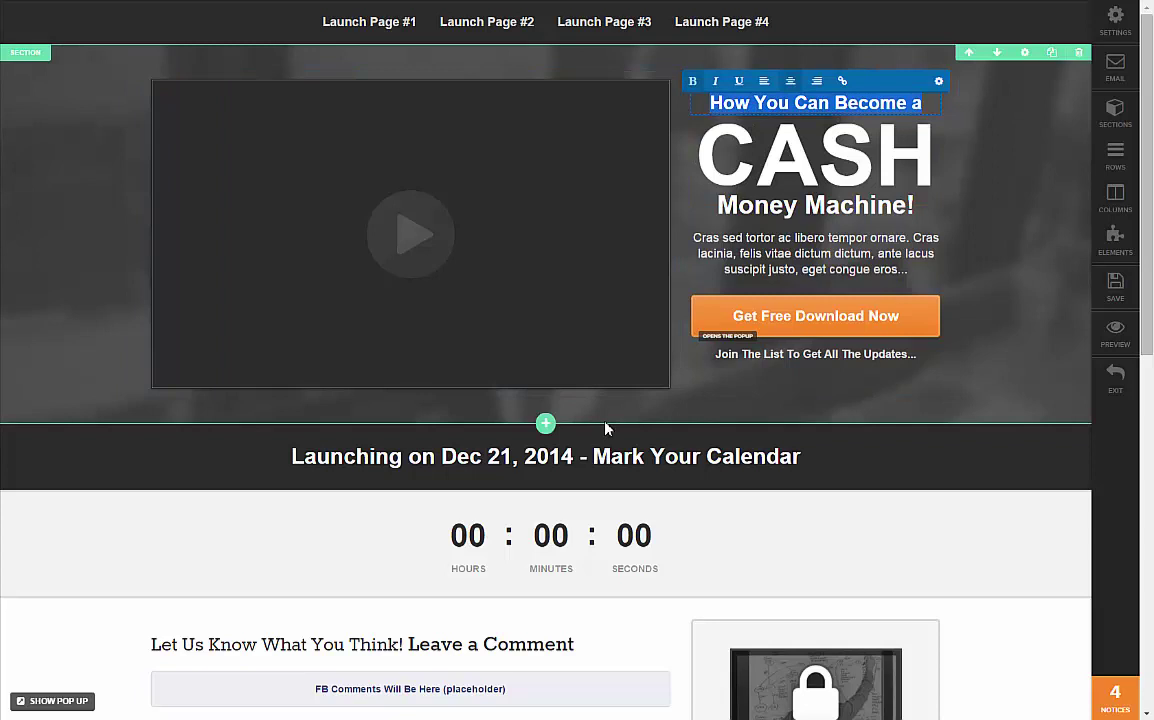
text(H)
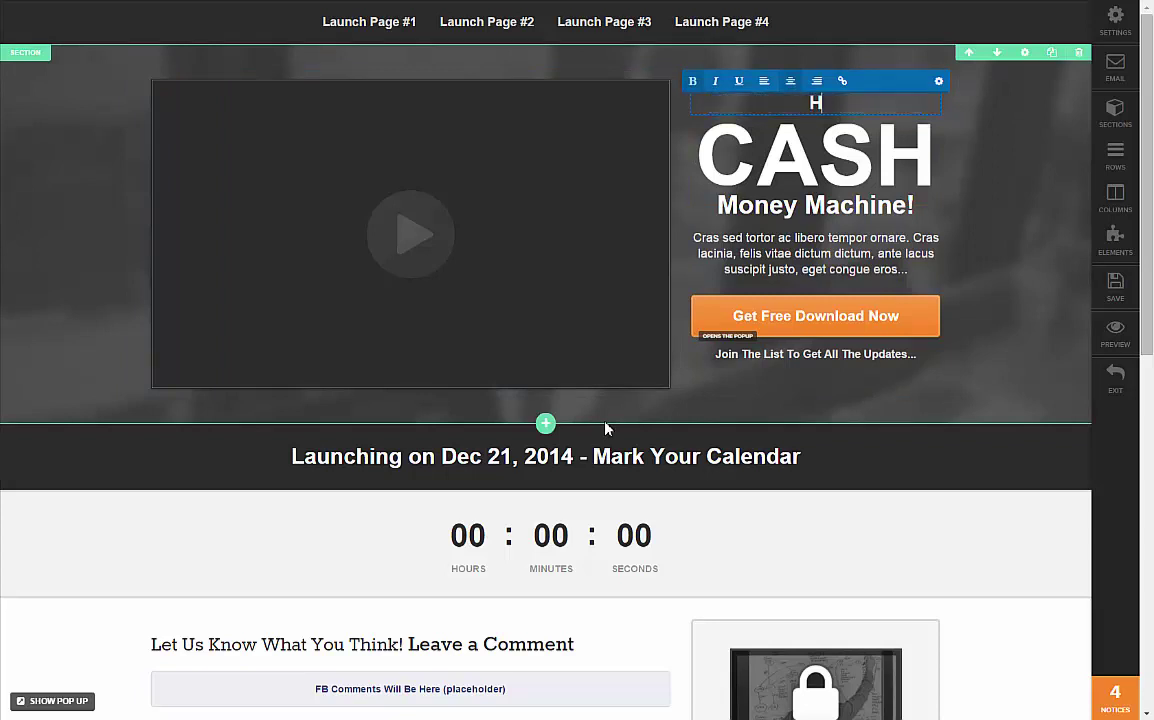
text(ello This is)
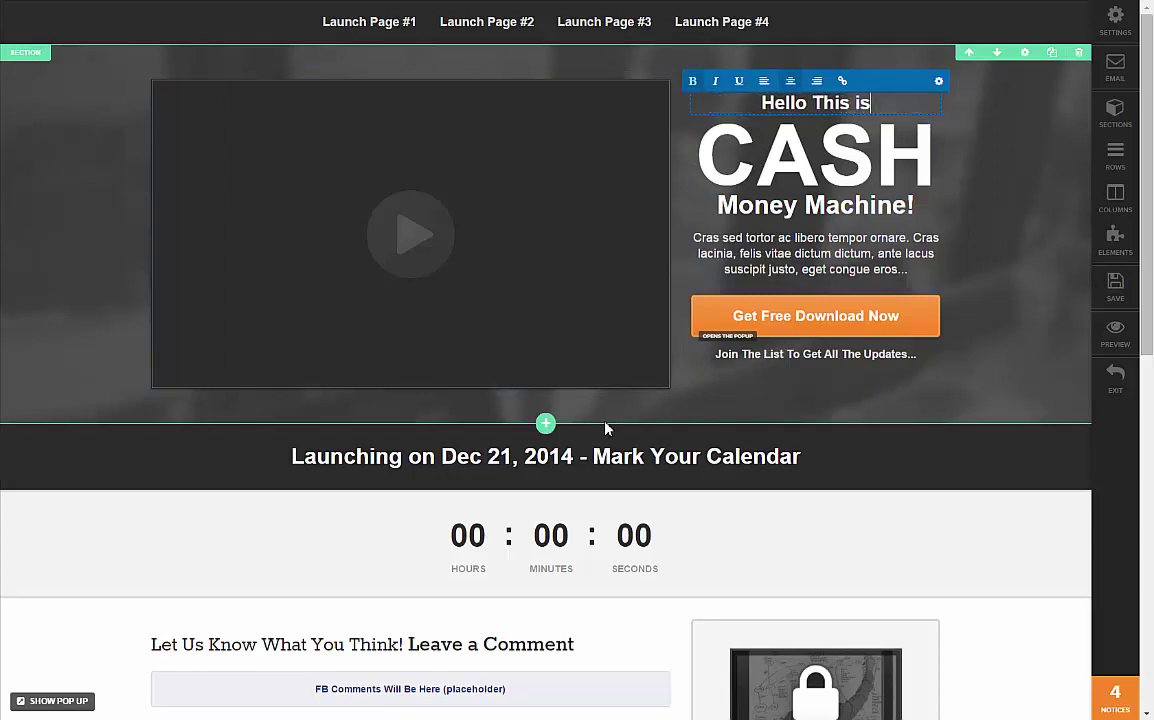
key(BackSpace)
key(BackSpace)
text(Is Sam's )
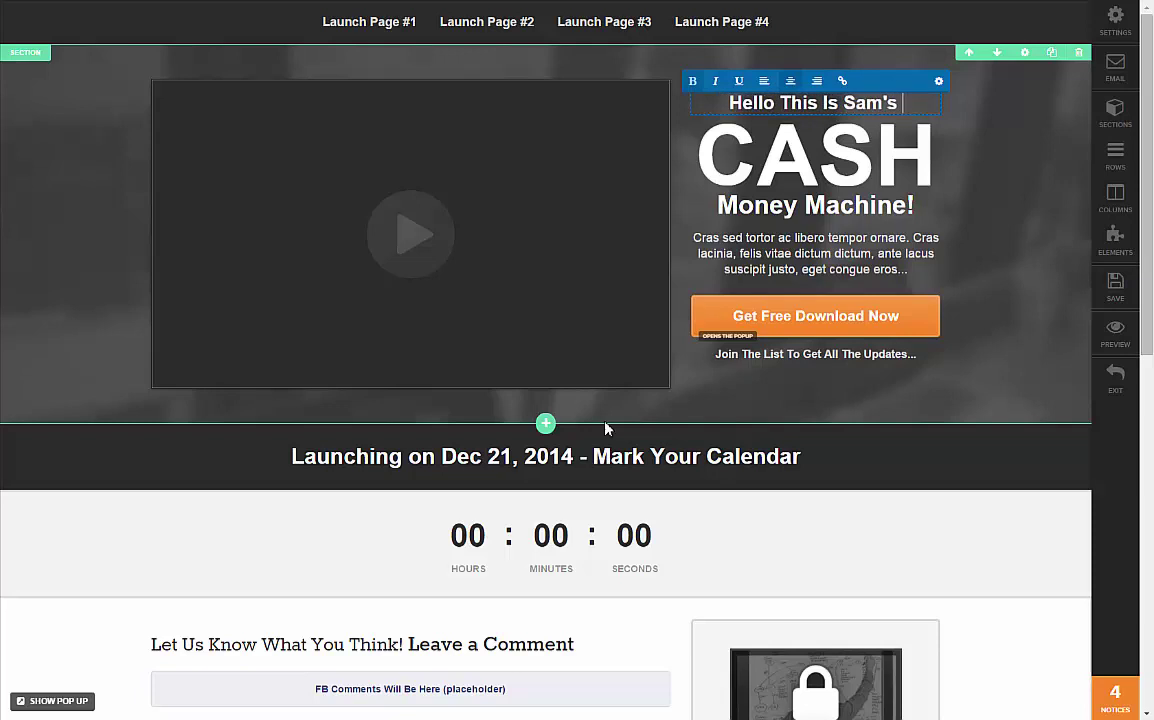
text(Landing Page)
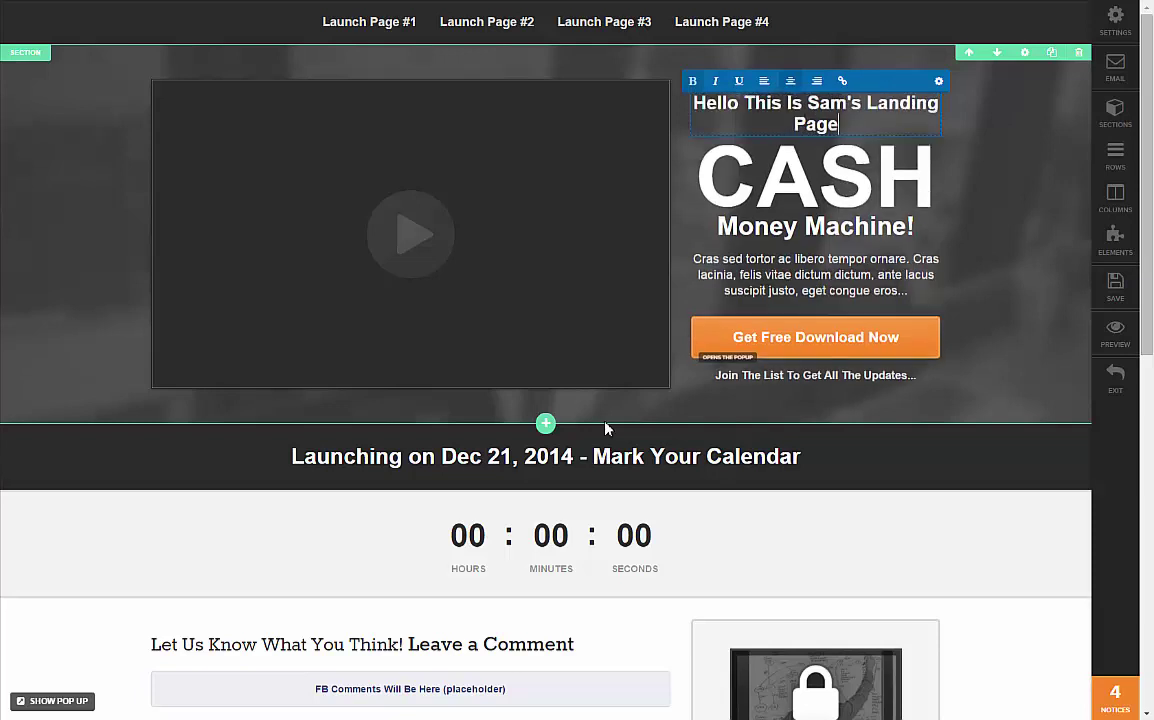
- Rewrite the paragraph below as 'Sign Up Today For My Kick Ass Webinar'
click(1063, 286)
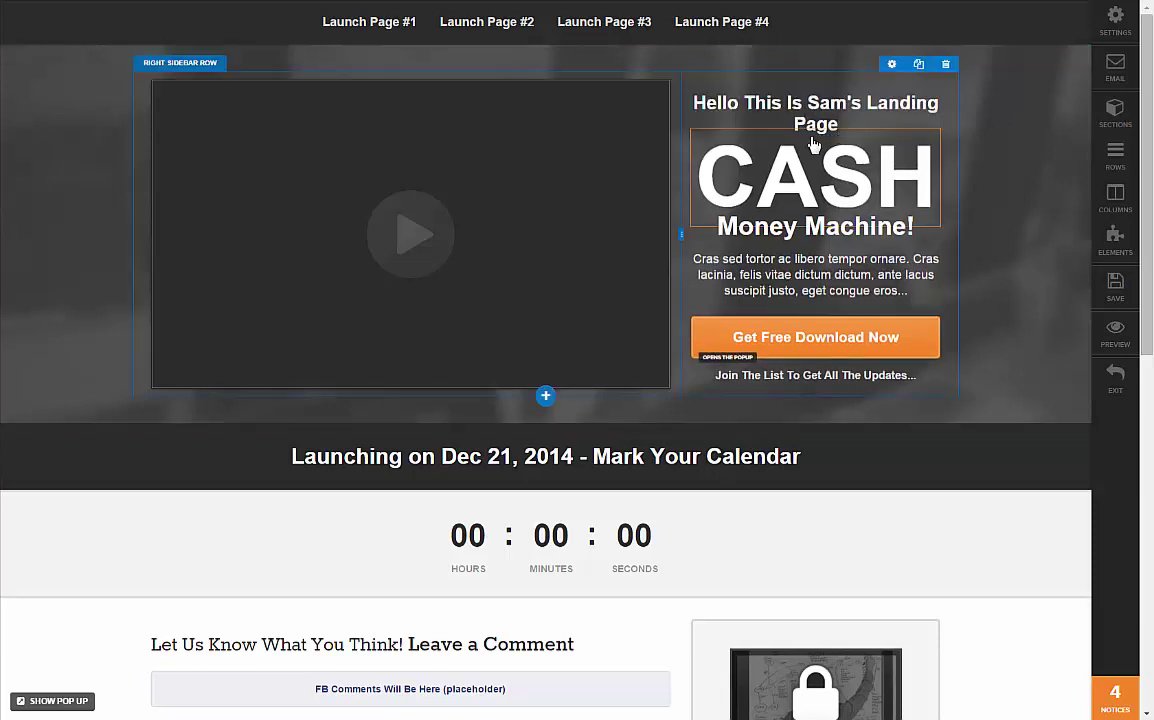
click(818, 270)
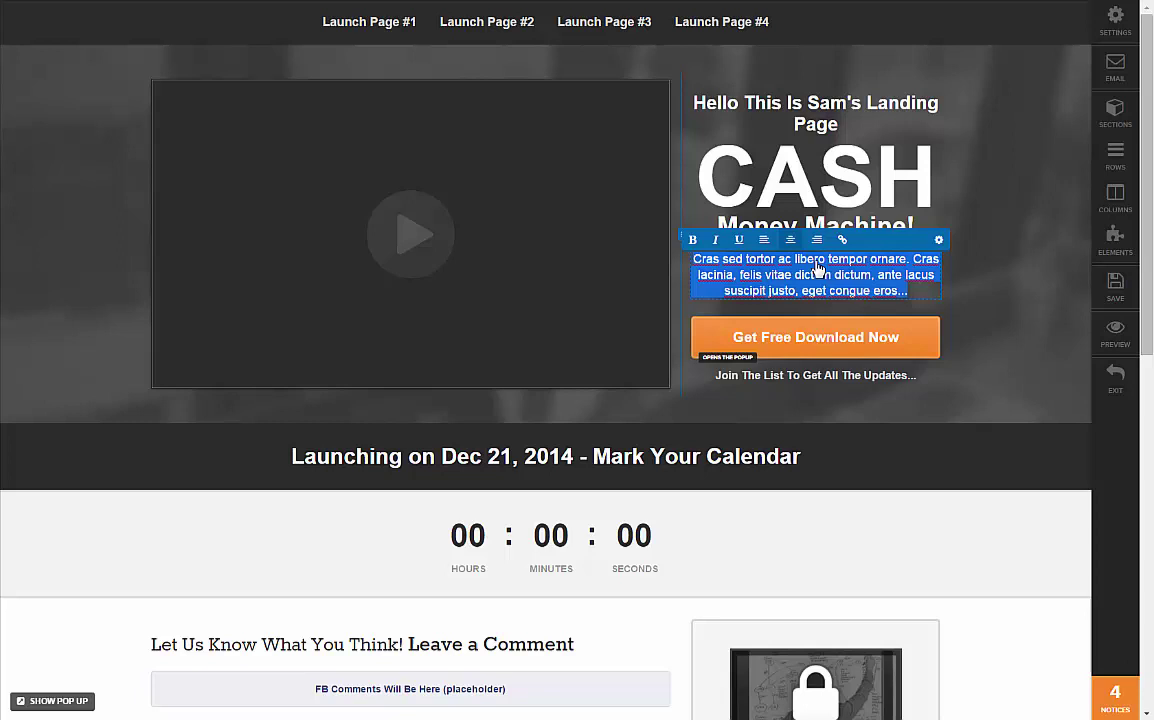
text(Sign Up Today F)
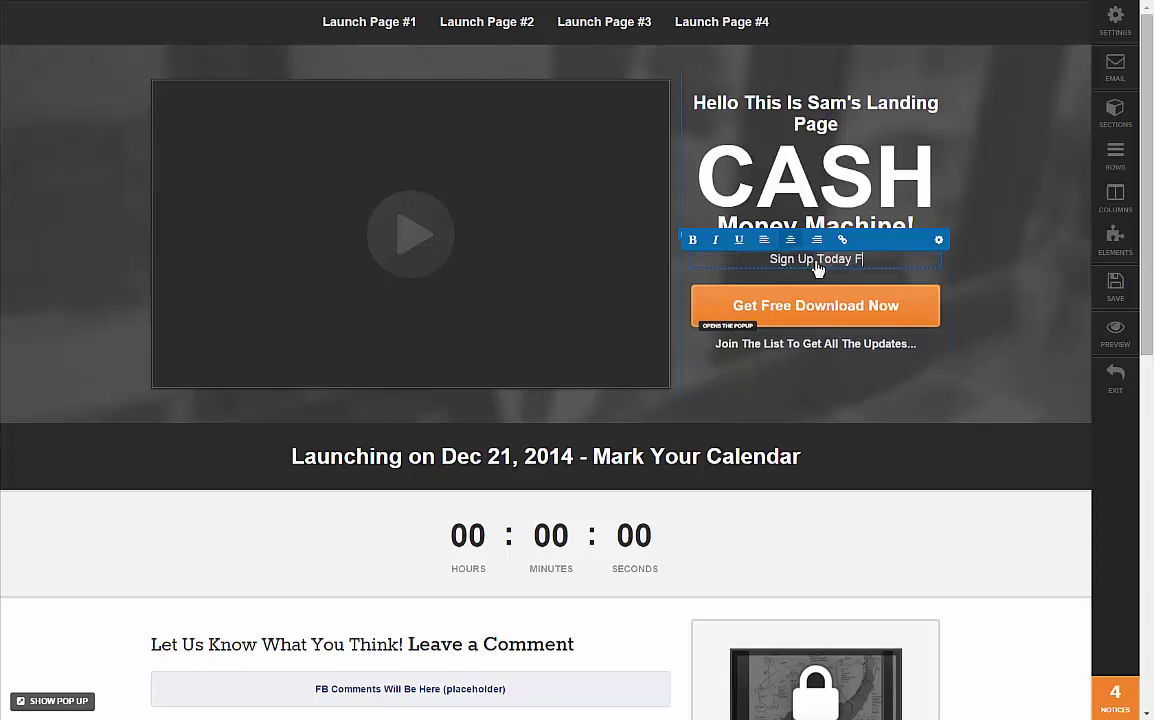
text(or My Kick A)
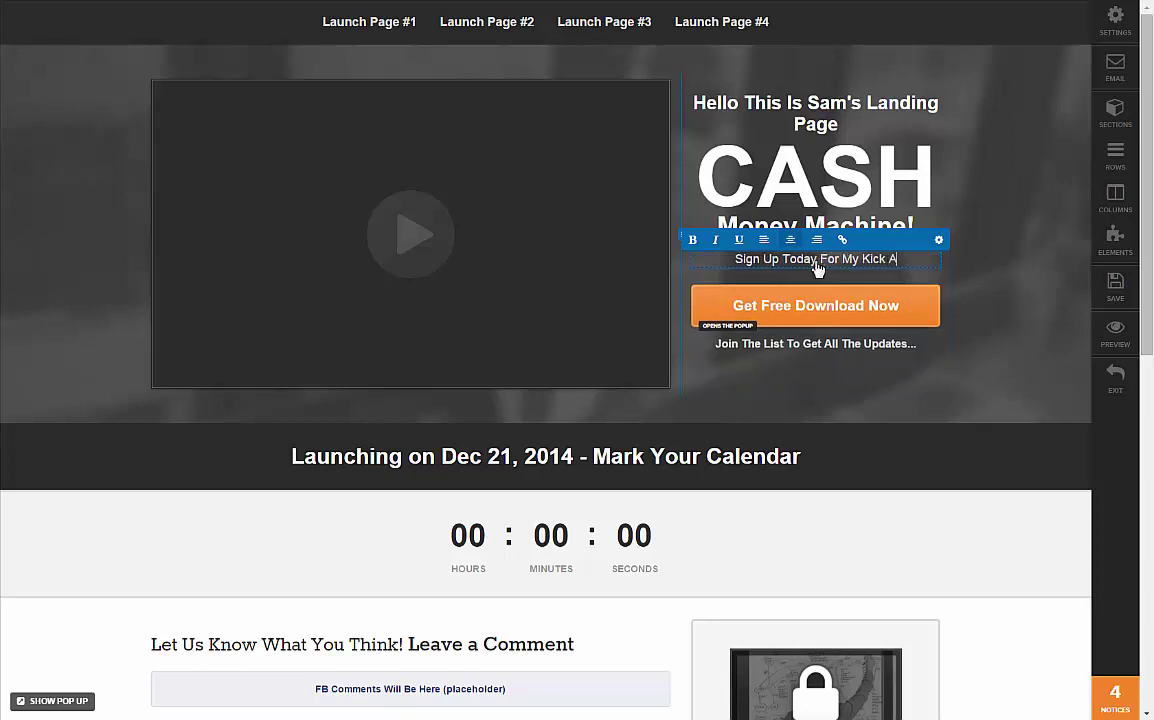
text(ss )
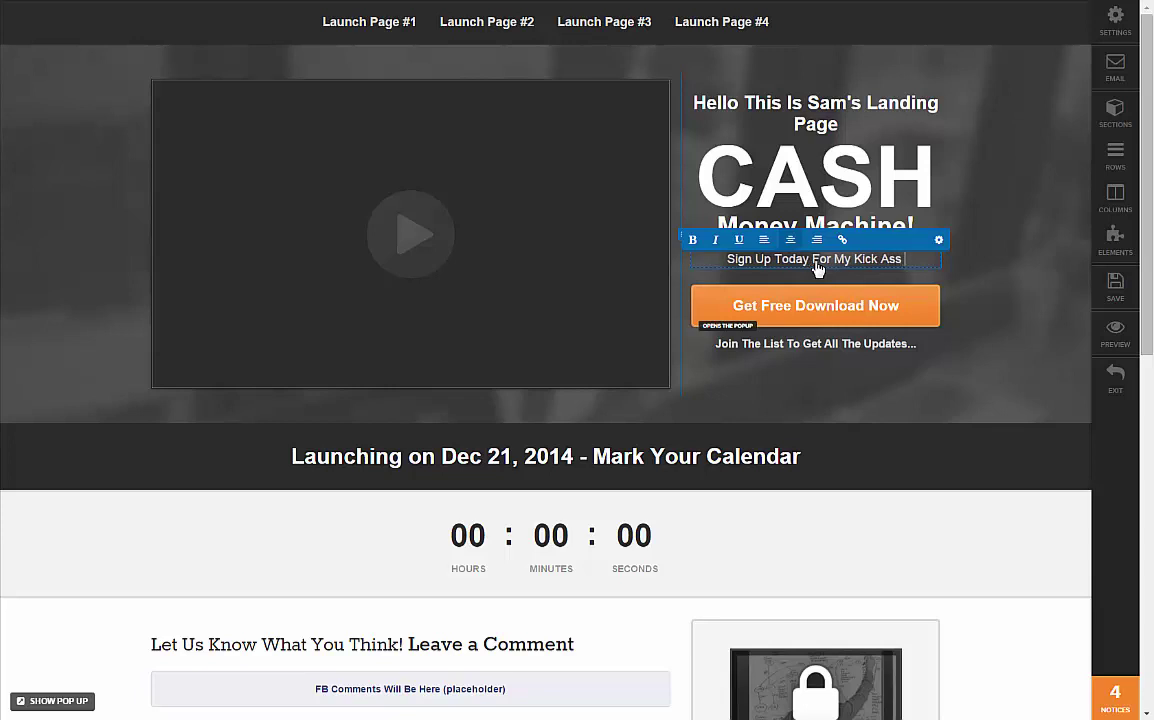
text(Webinar)
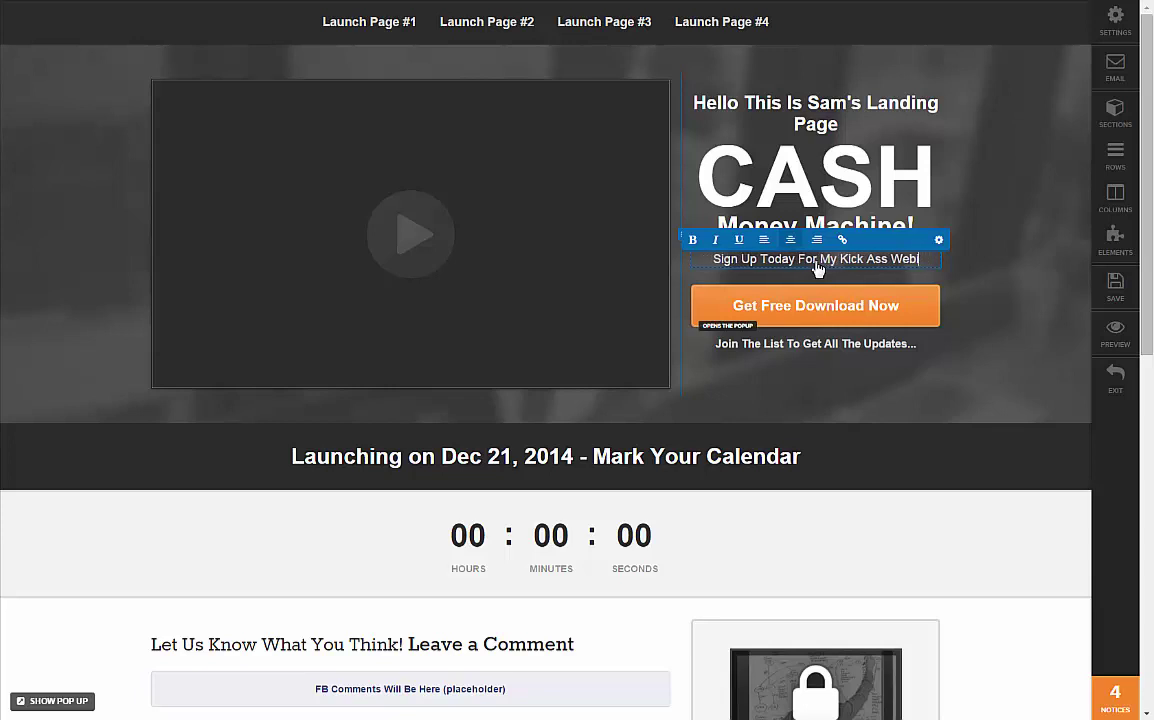
- Move the 'Launching on Dec 21' banner above the video hero and check the countdown settings
click(978, 437)
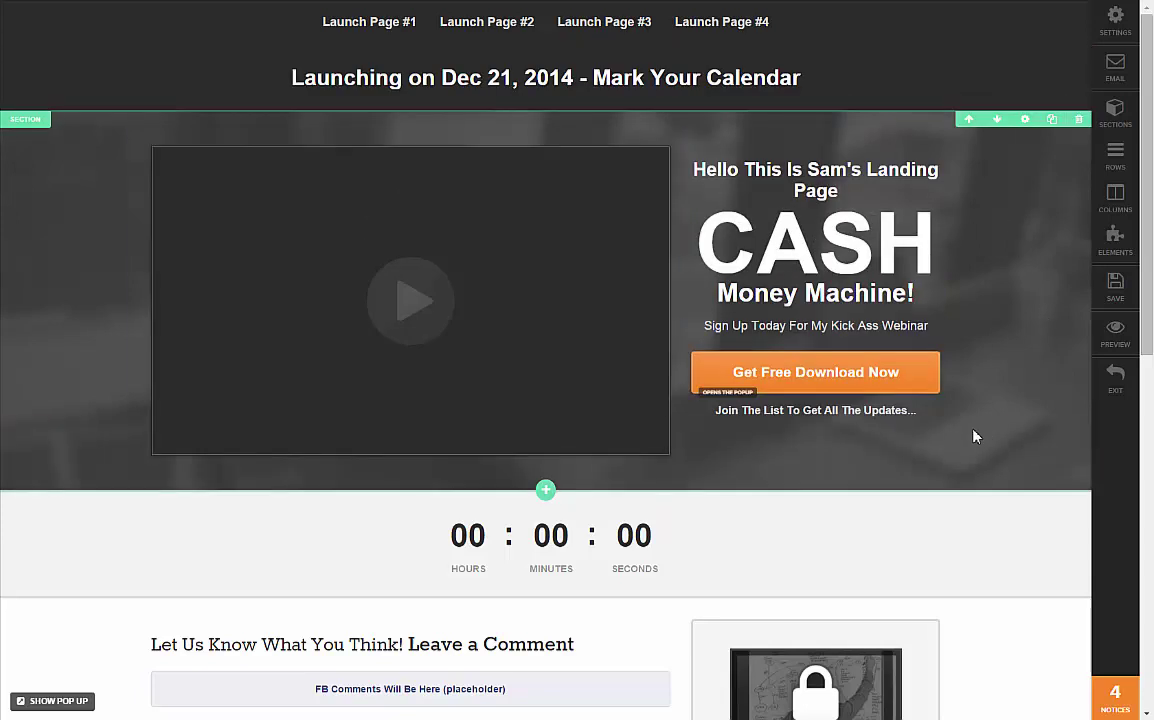
click(768, 538)
scroll(484, 518, down, 3)
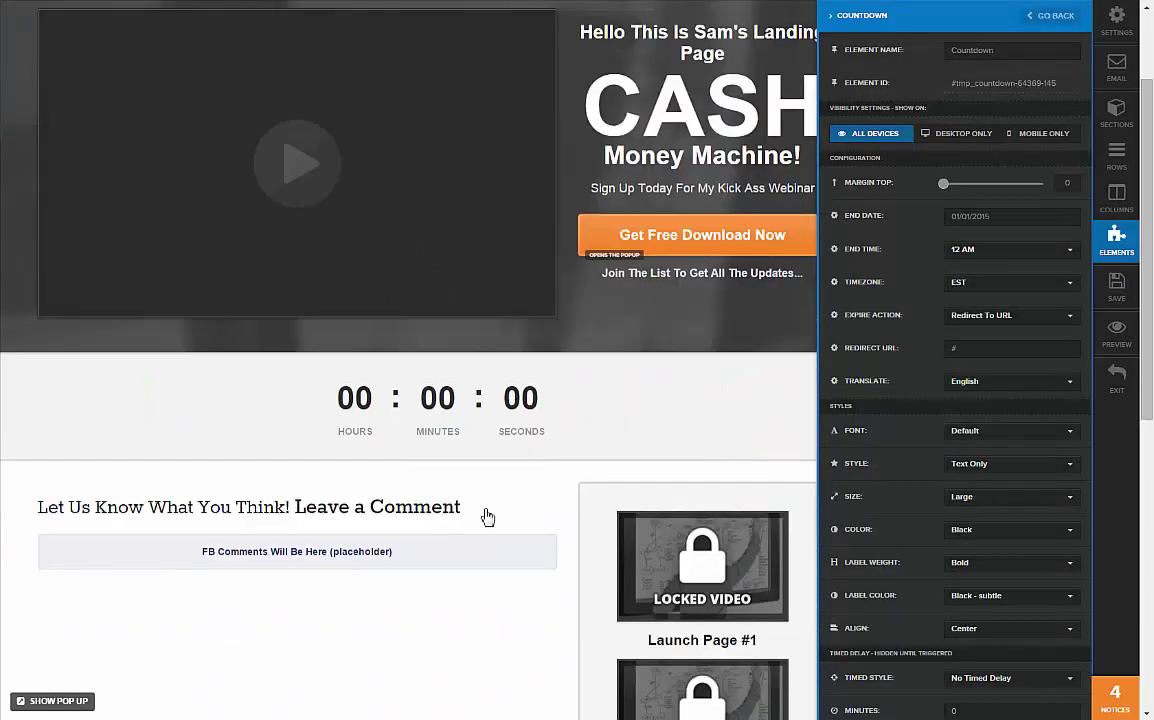
click(538, 498)
- Review the page and inspect the video element's settings without changes
scroll(580, 380, down, 2)
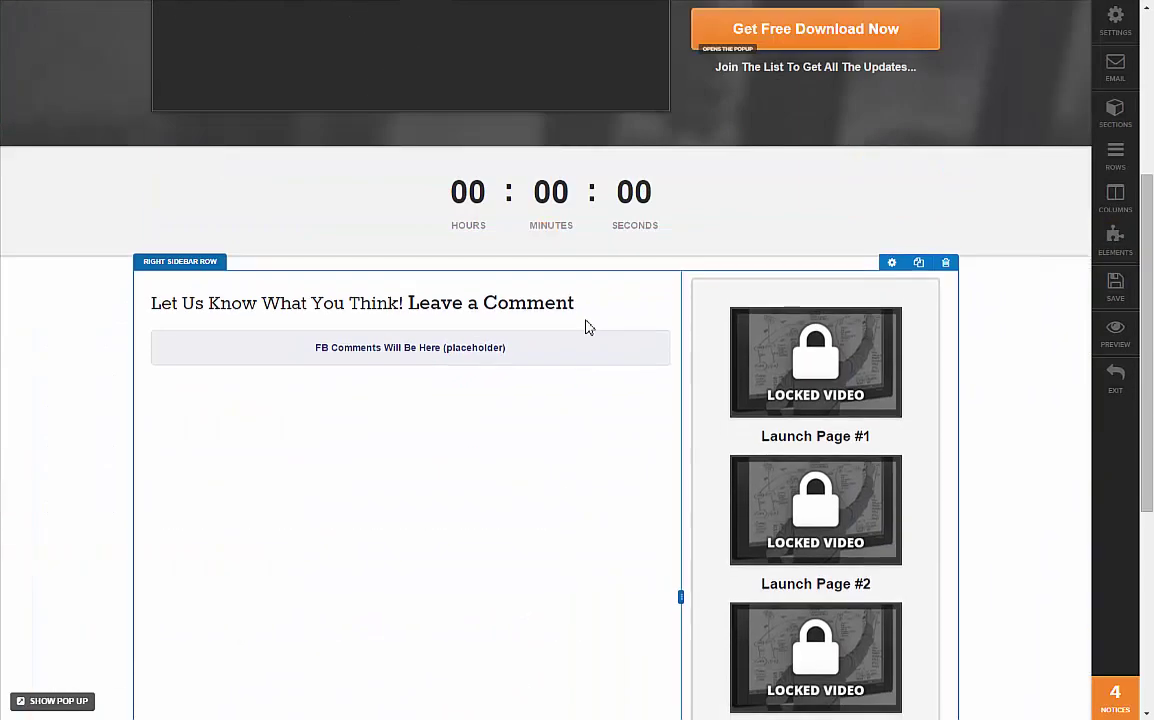
scroll(562, 231, down, 3)
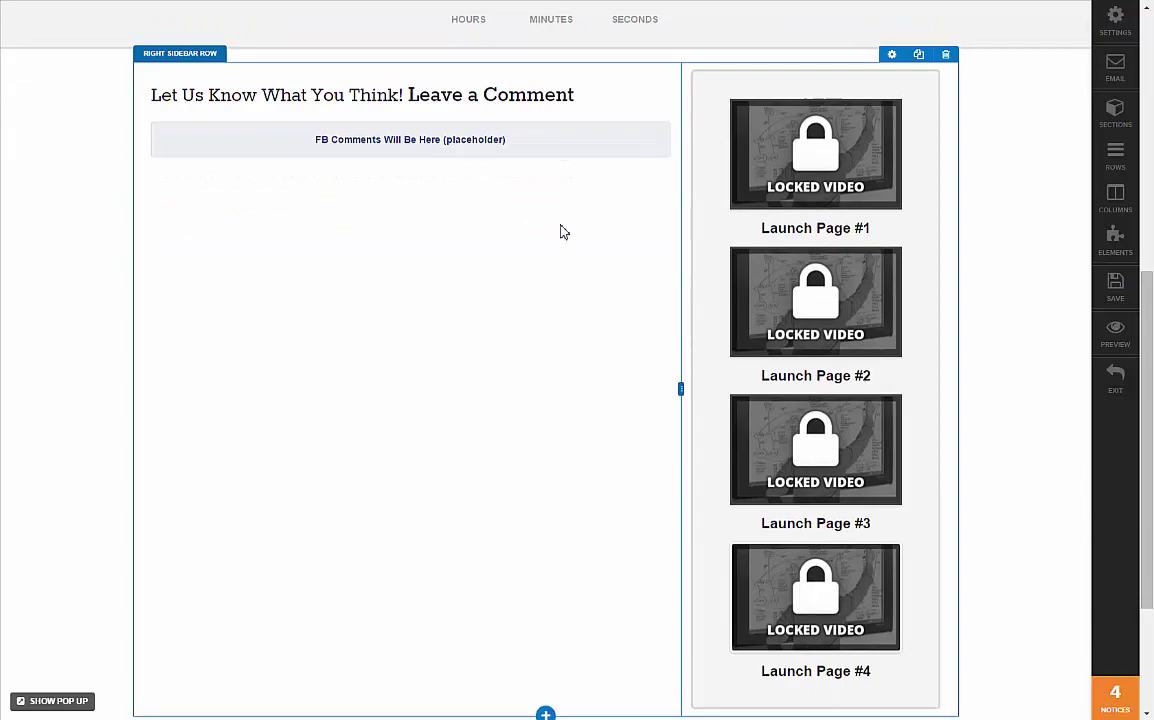
scroll(562, 231, up, 3)
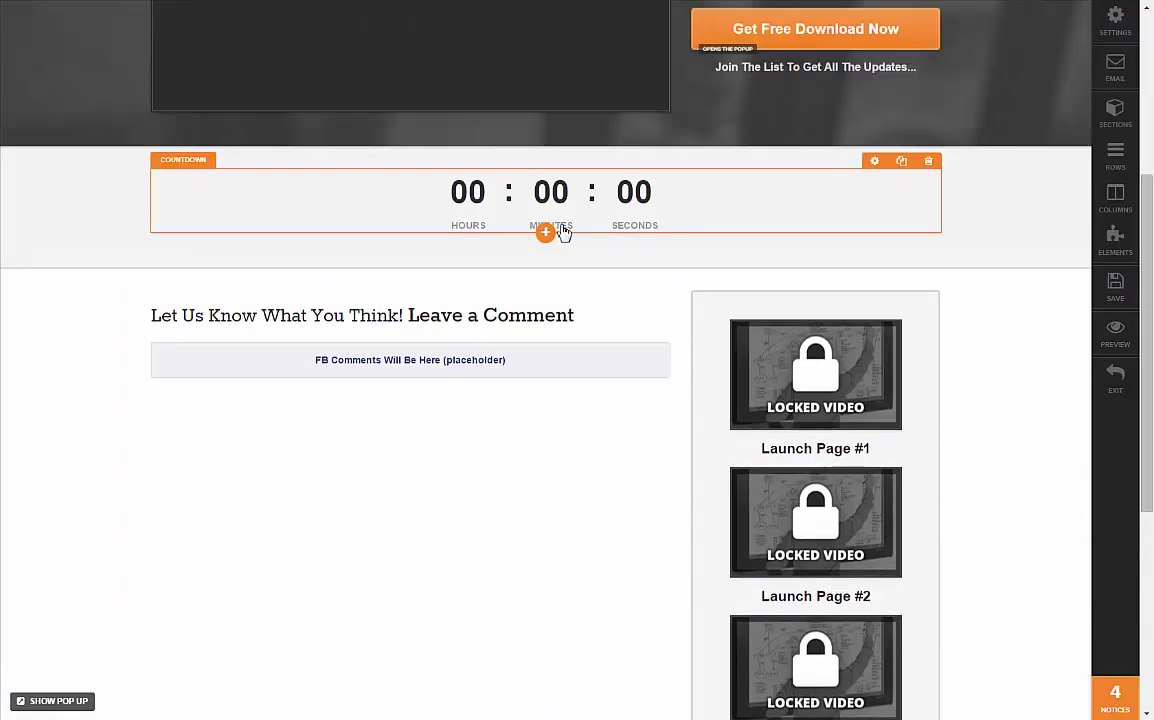
scroll(562, 231, up, 2)
scroll(562, 231, up, 1)
scroll(562, 231, down, 5)
scroll(562, 231, up, 5)
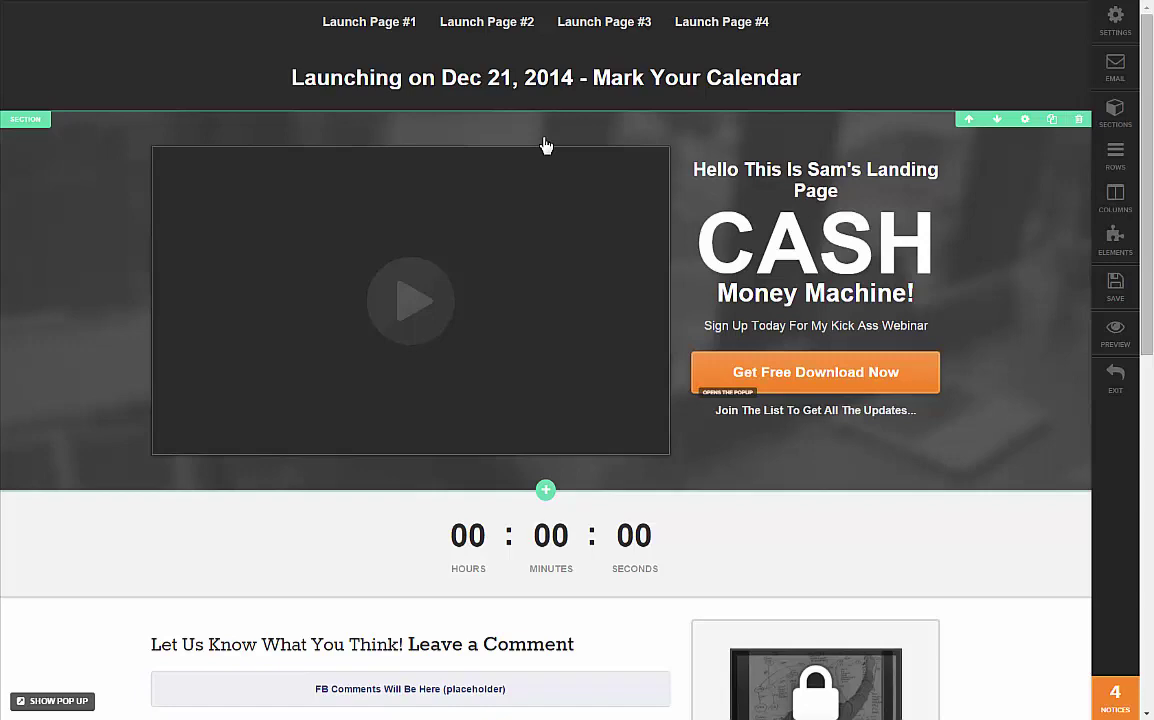
click(497, 340)
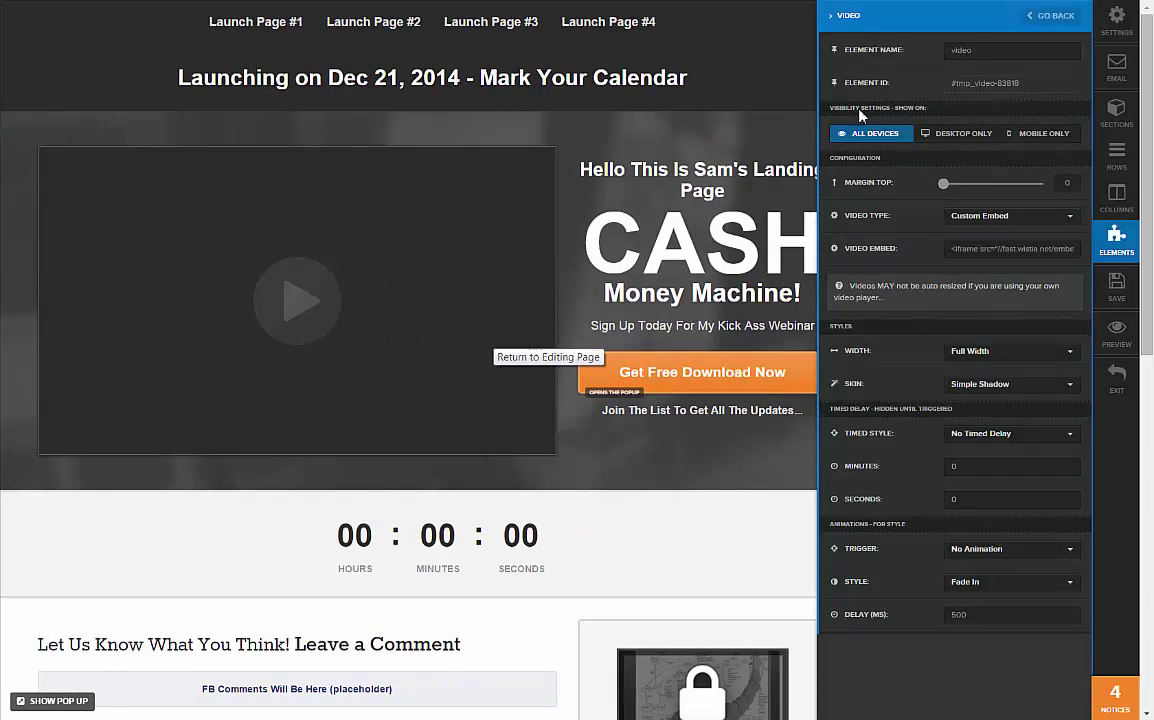
click(695, 98)
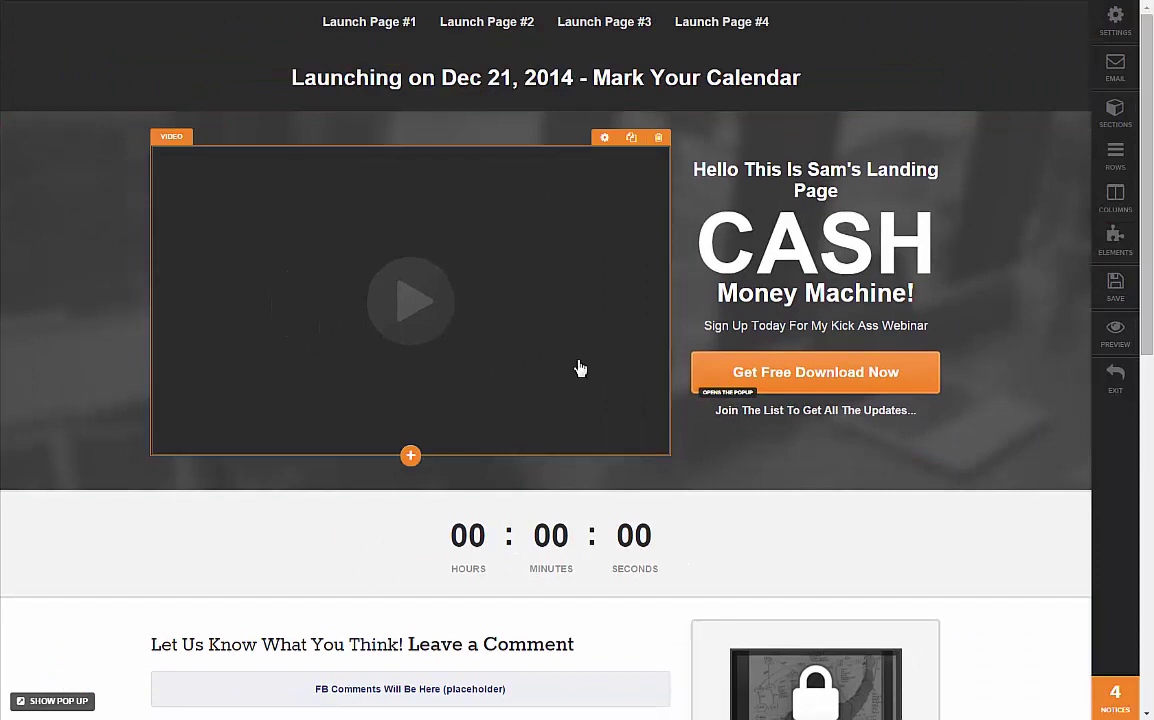
scroll(600, 390, down, 3)
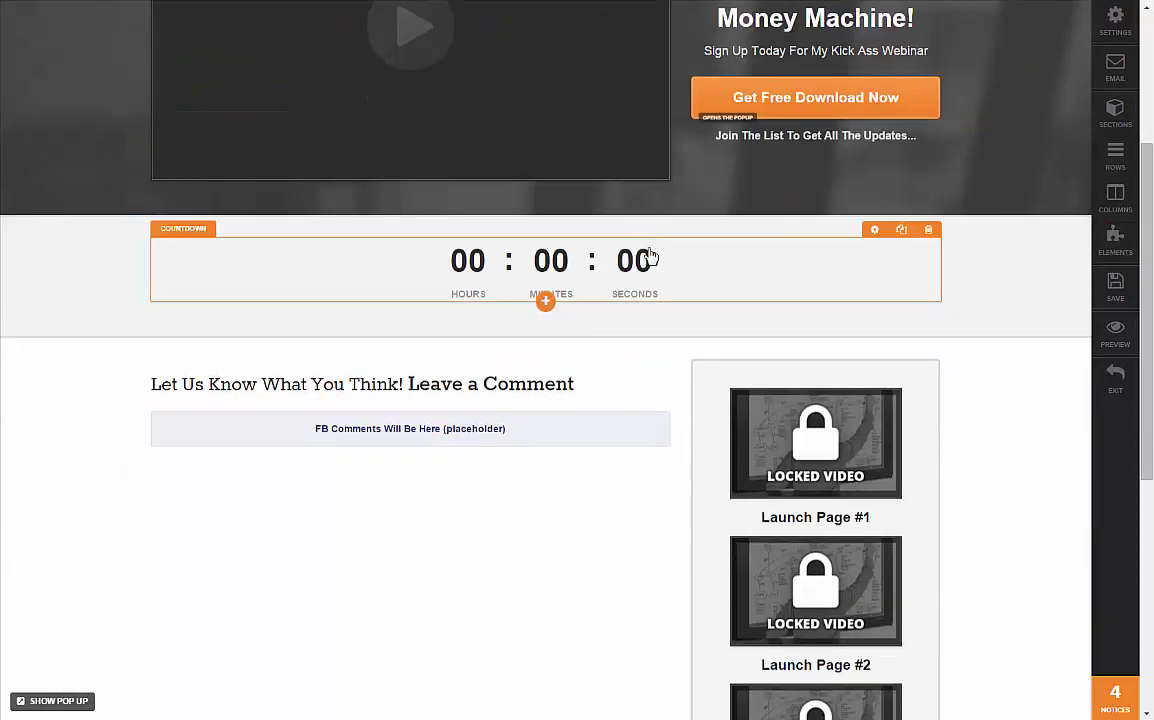
scroll(720, 320, up, 1)
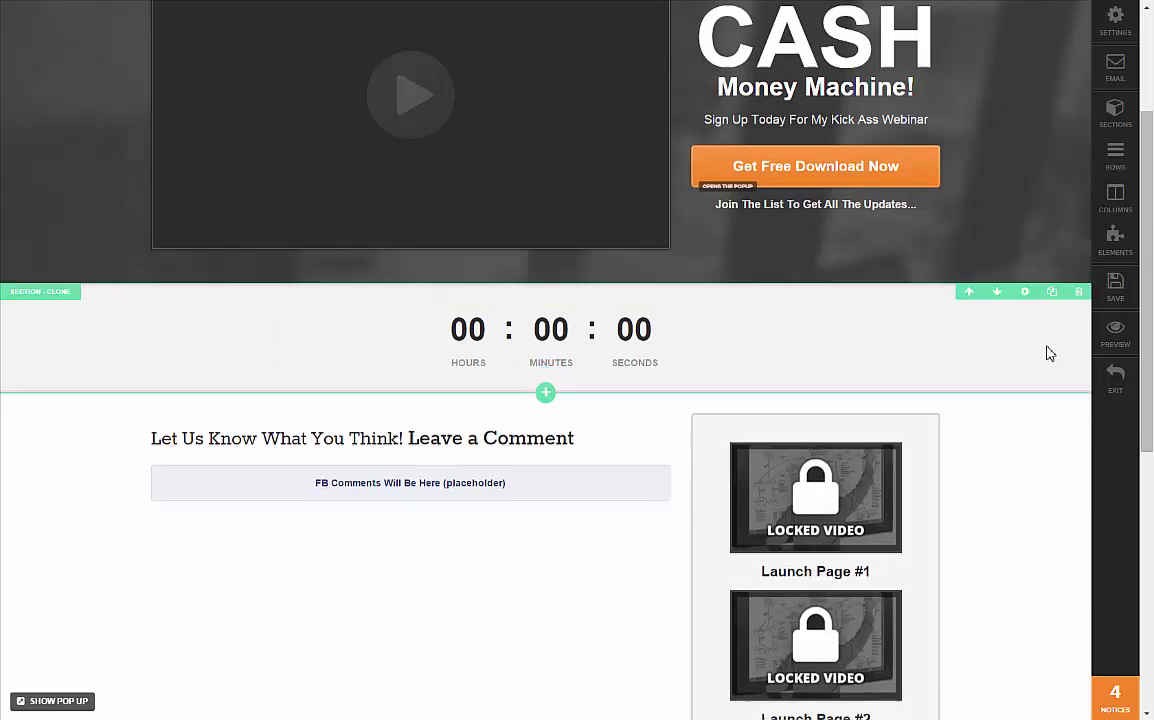
- Shift the countdown section up past the video hero and Launching banner, just under the navigation links
click(997, 292)
scroll(997, 301, down, 5)
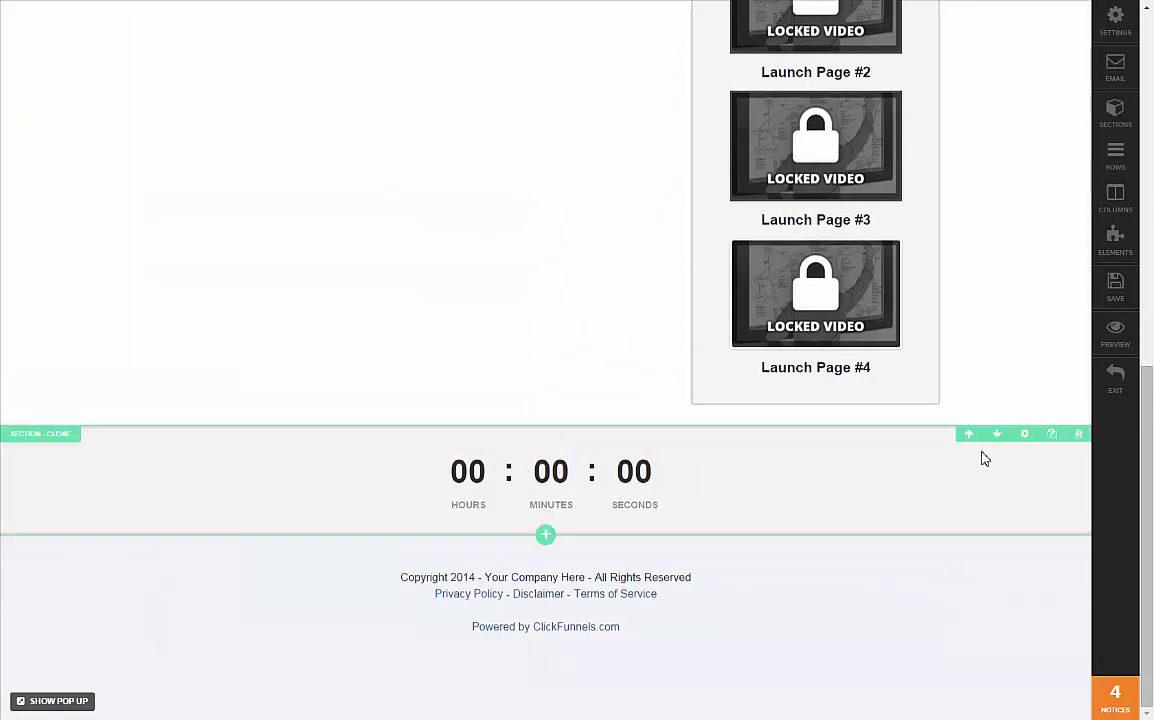
click(970, 435)
scroll(970, 445, up, 5)
scroll(943, 535, up, 2)
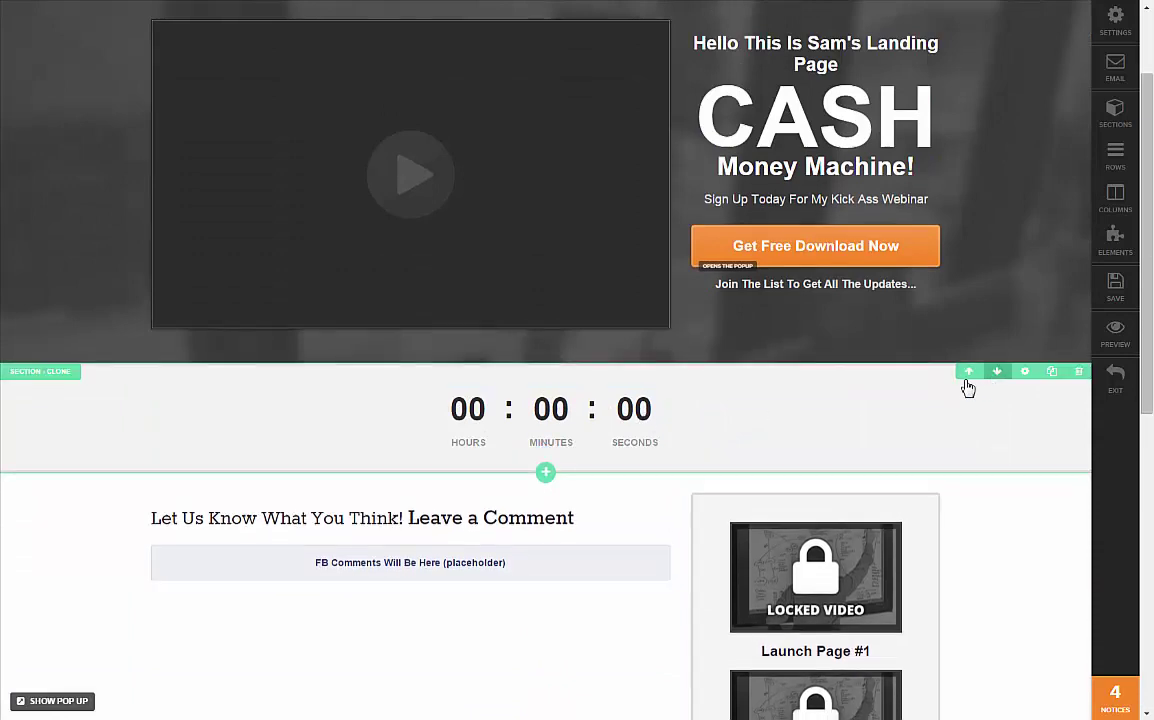
click(968, 372)
scroll(900, 480, up, 2)
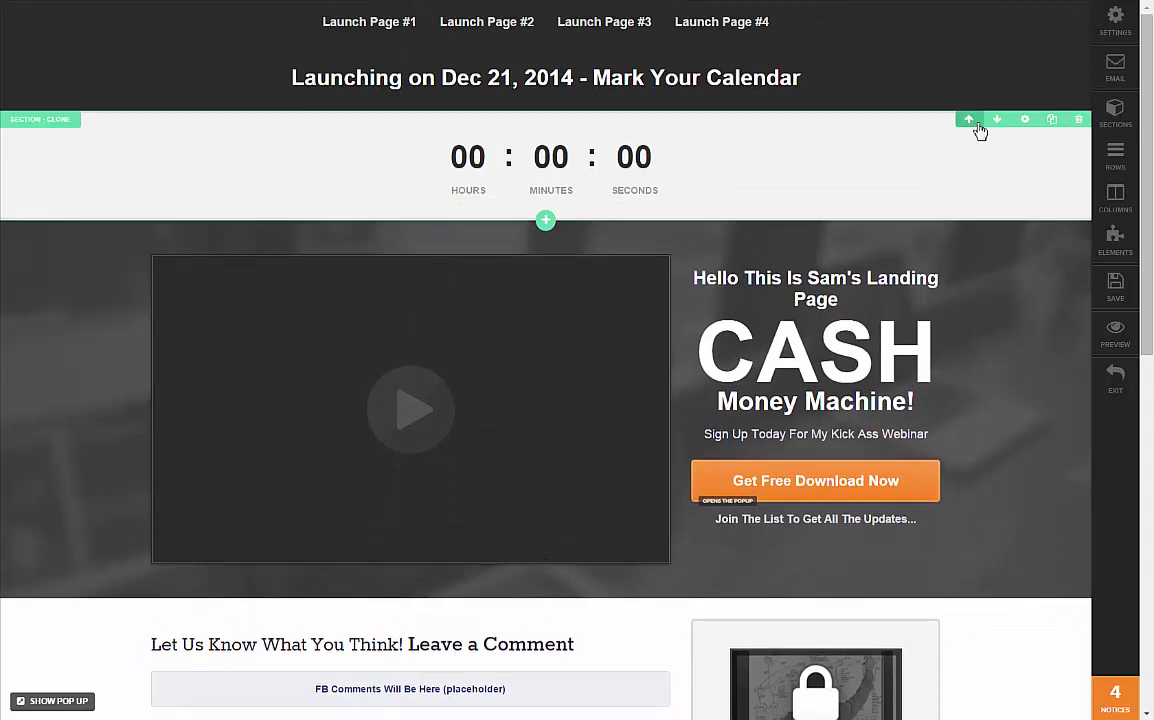
click(970, 120)
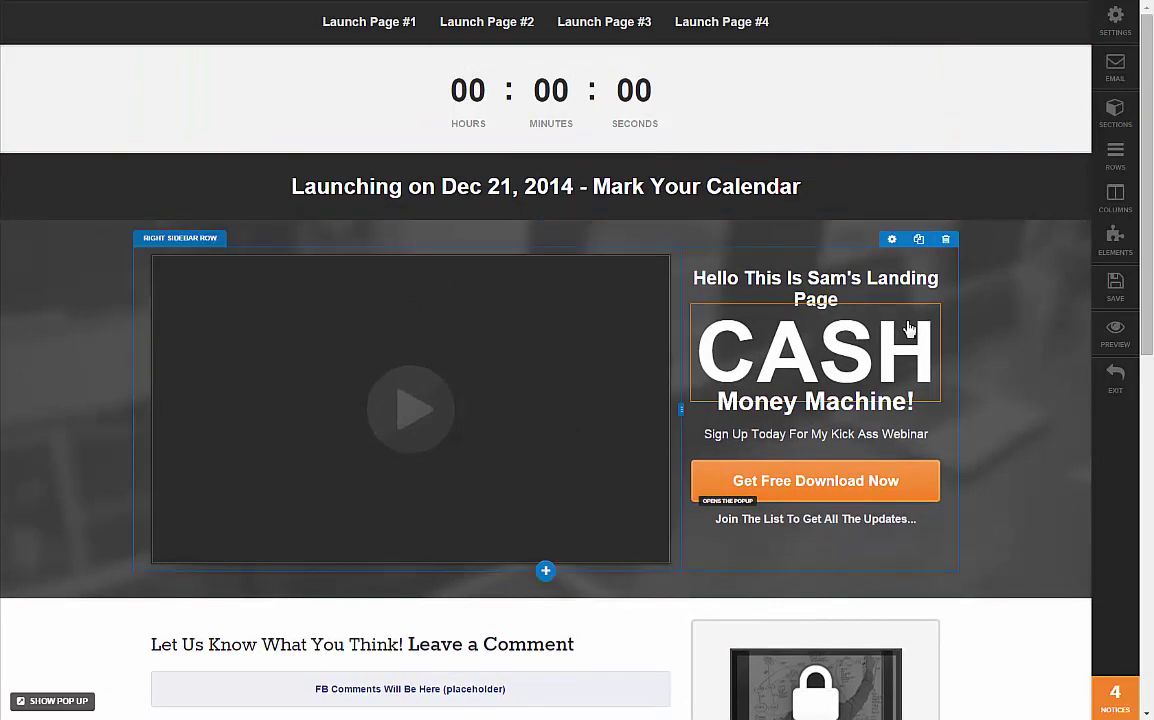